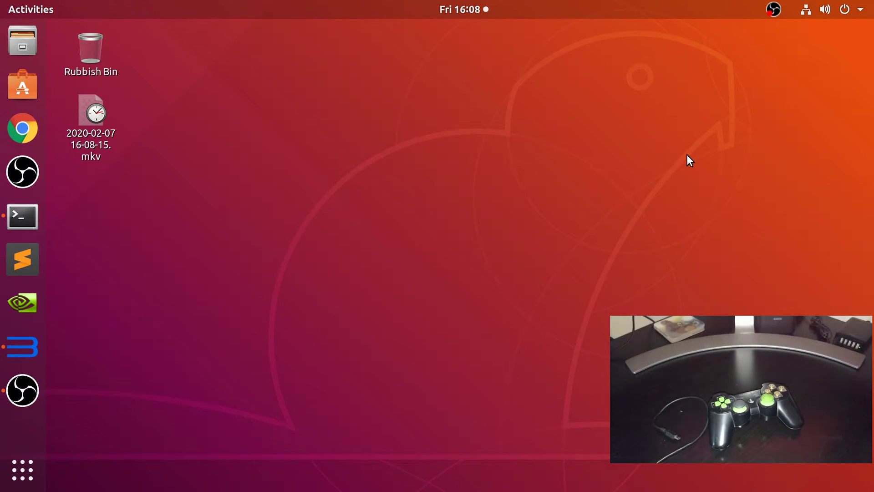
- Open the RPCS3 gamepad settings and set Player 1's handler to DualShock 3
{"action": "left_click", "coordinate": [12, 351]}
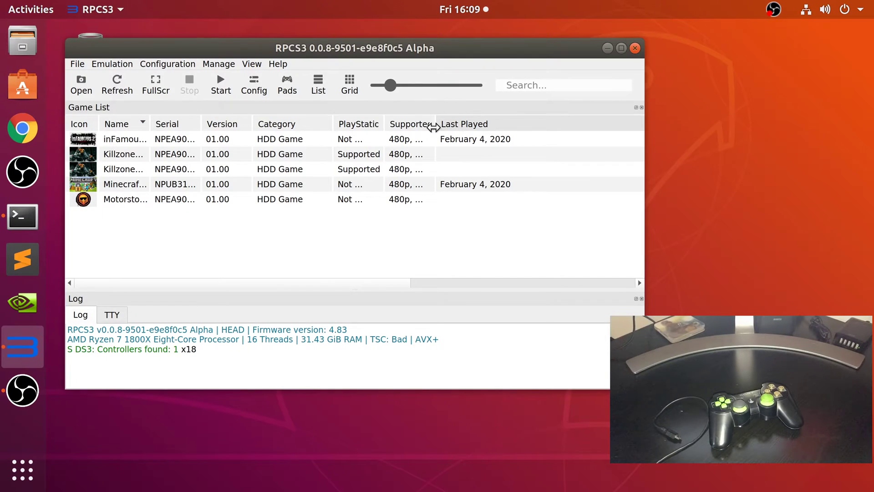
{"action": "left_click", "coordinate": [289, 90]}
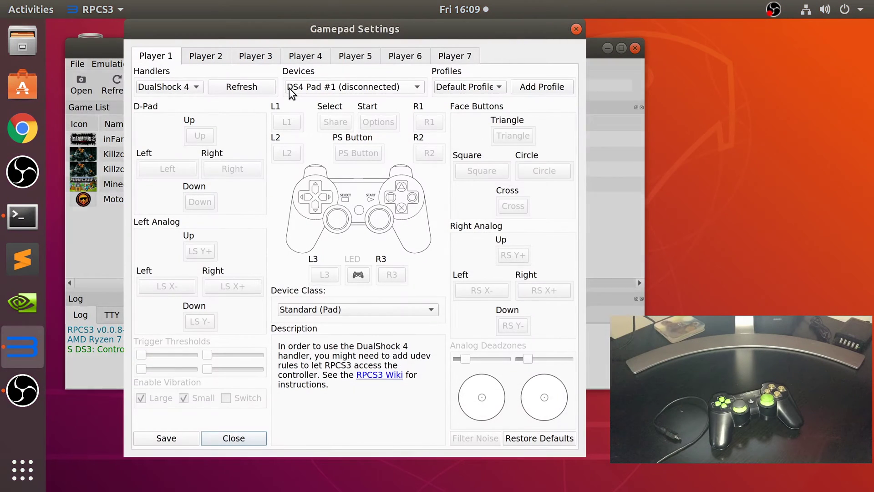
{"action": "left_click", "coordinate": [171, 86]}
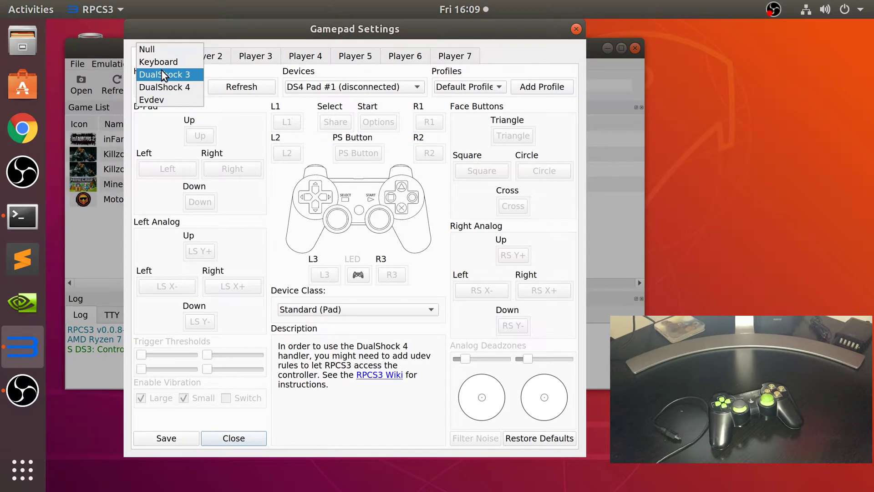
{"action": "left_click", "coordinate": [161, 74]}
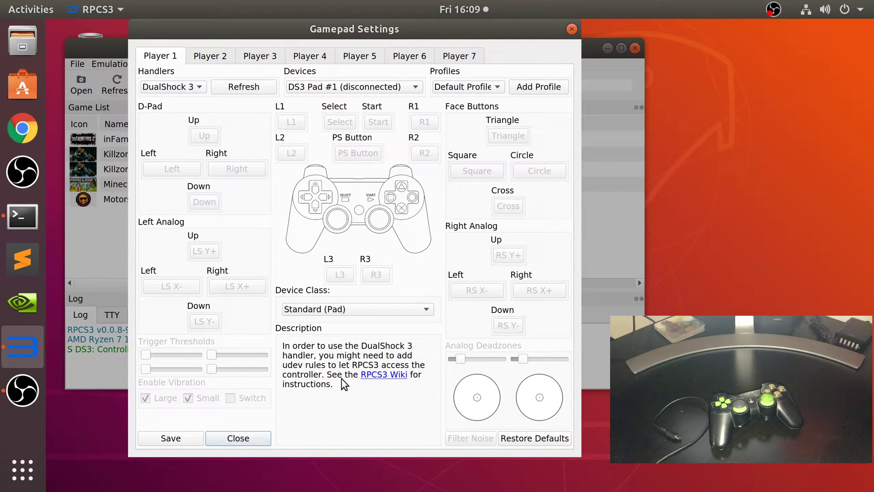
- Copy the RPCS3 Wiki link from the handler description and open it in Google Chrome
{"action": "right_click", "coordinate": [383, 377]}
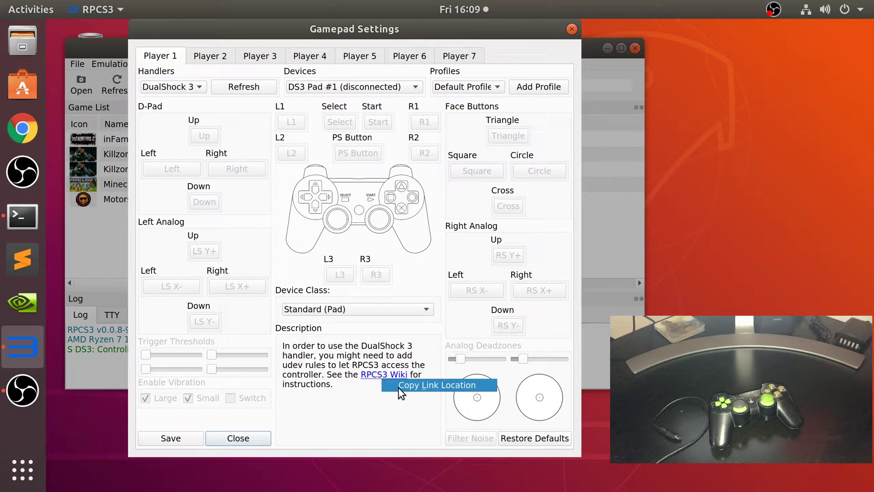
{"action": "left_click", "coordinate": [398, 386]}
{"action": "left_click", "coordinate": [22, 128]}
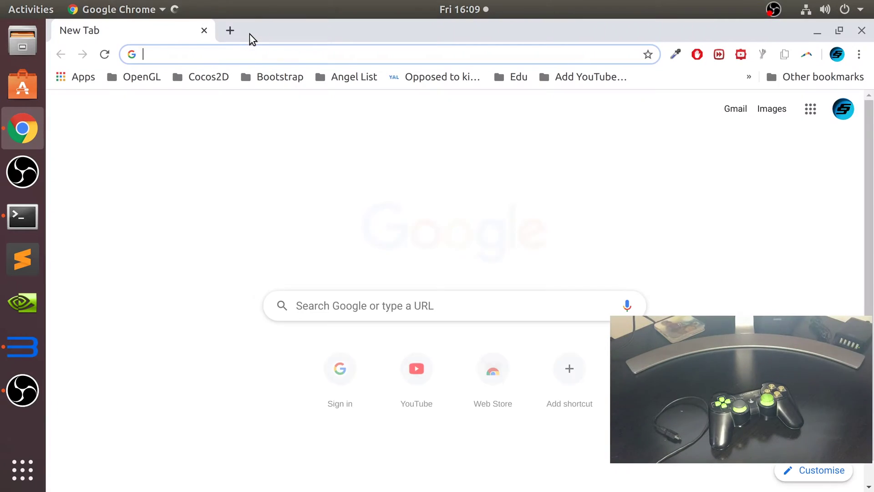
{"action": "right_click", "coordinate": [243, 48]}
{"action": "left_click", "coordinate": [286, 133]}
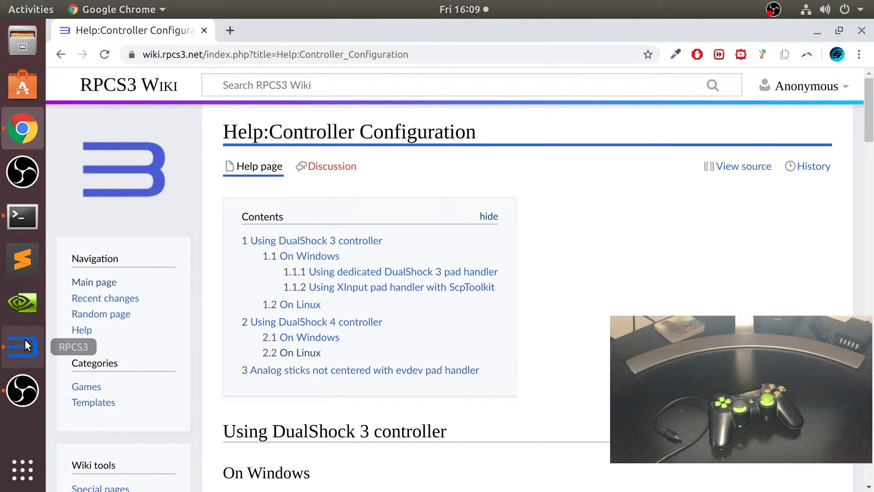
- Examine the wiki's On Linux instructions for the DualShock 3 controller, including the required udev rules file path and contents
{"action": "left_click", "coordinate": [25, 342]}
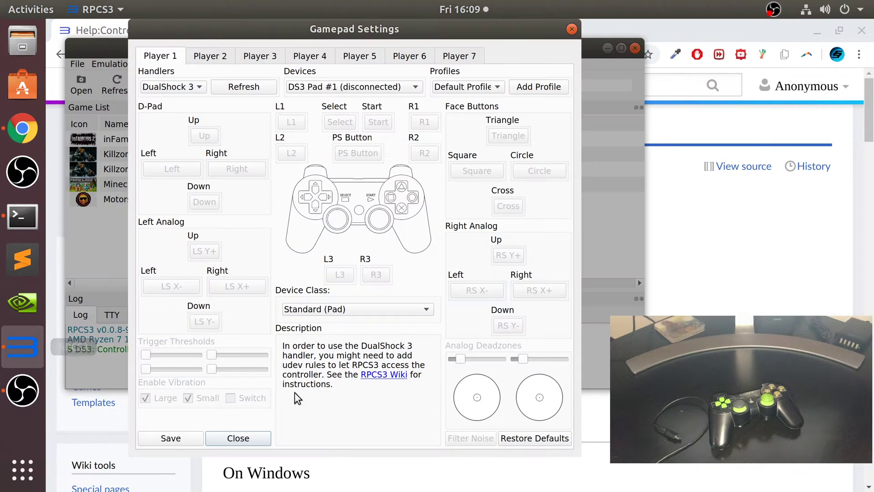
{"action": "left_click", "coordinate": [756, 274]}
{"action": "scroll", "coordinate": [590, 235], "scroll_direction": "down", "scroll_amount": 6}
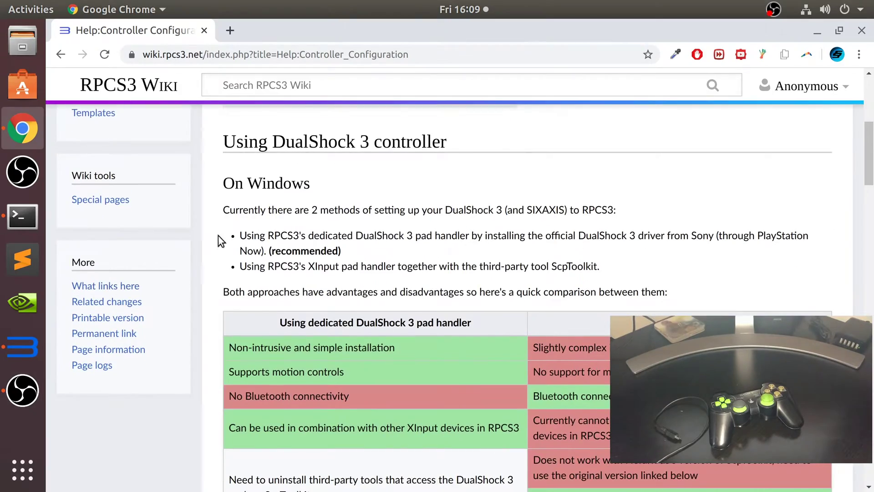
{"action": "scroll", "coordinate": [279, 139], "scroll_direction": "down", "scroll_amount": 3}
{"action": "scroll", "coordinate": [341, 161], "scroll_direction": "up", "scroll_amount": 3}
{"action": "scroll", "coordinate": [368, 172], "scroll_direction": "down", "scroll_amount": 13}
{"action": "scroll", "coordinate": [365, 168], "scroll_direction": "up", "scroll_amount": 4}
{"action": "scroll", "coordinate": [365, 168], "scroll_direction": "down", "scroll_amount": 20}
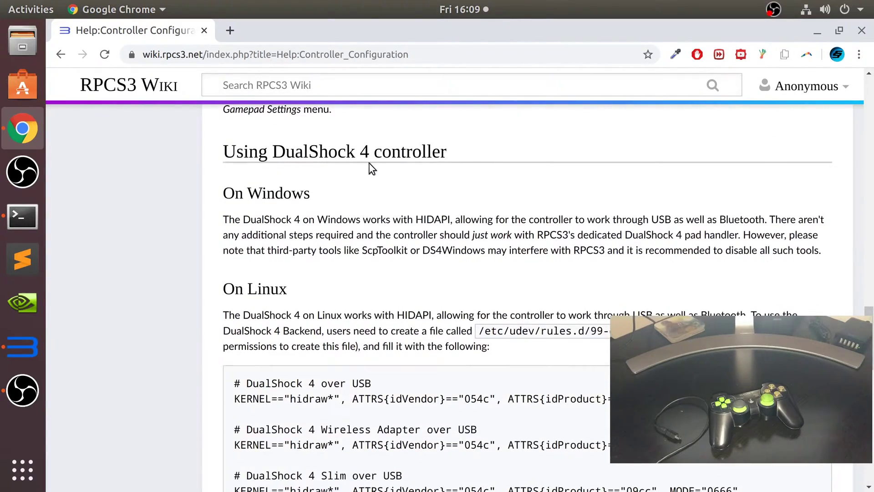
{"action": "scroll", "coordinate": [372, 168], "scroll_direction": "up", "scroll_amount": 16}
{"action": "scroll", "coordinate": [327, 206], "scroll_direction": "down", "scroll_amount": 5}
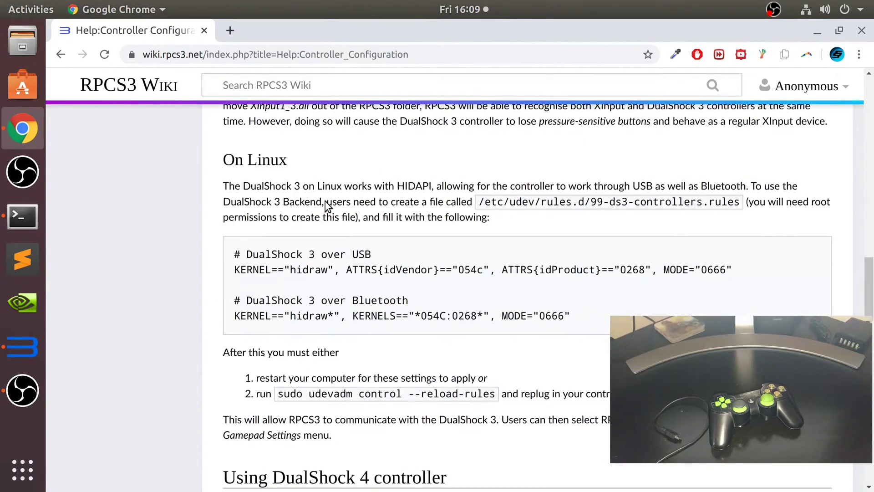
{"action": "left_click_drag", "start_coordinate": [280, 183], "coordinate": [93, 260]}
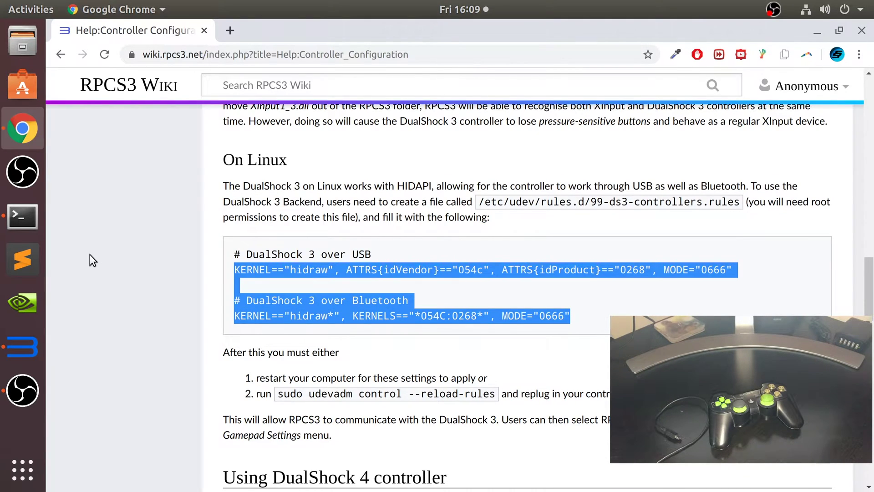
{"action": "left_click", "coordinate": [367, 239]}
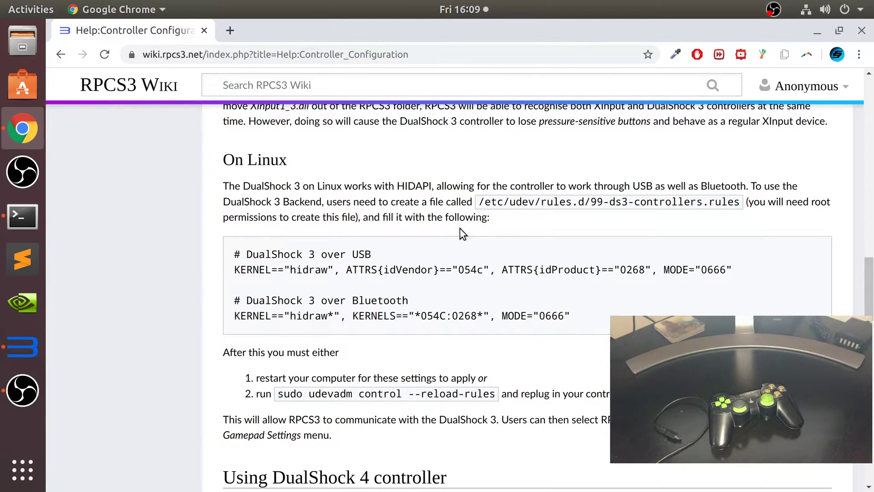
- Switch to the Files app and open the etc folder at the root of the computer's file system
{"action": "left_click", "coordinate": [2, 52]}
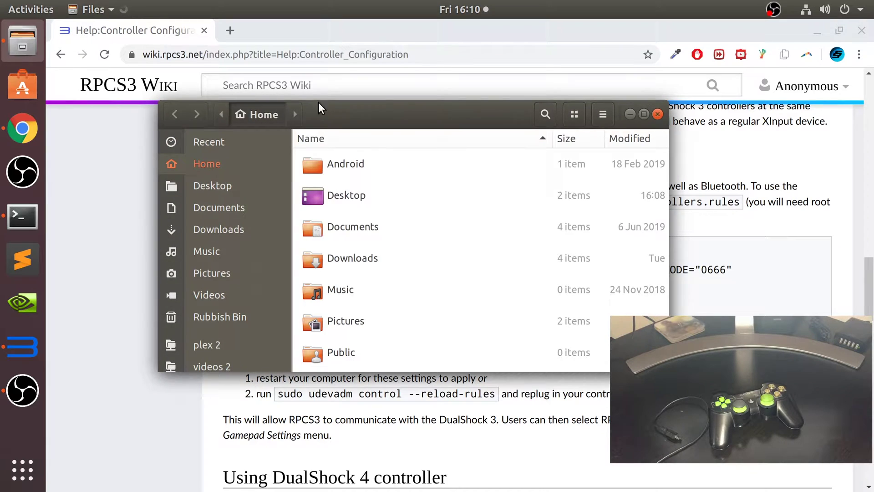
{"action": "scroll", "coordinate": [187, 308], "scroll_direction": "down", "scroll_amount": 3}
{"action": "left_click", "coordinate": [215, 357]}
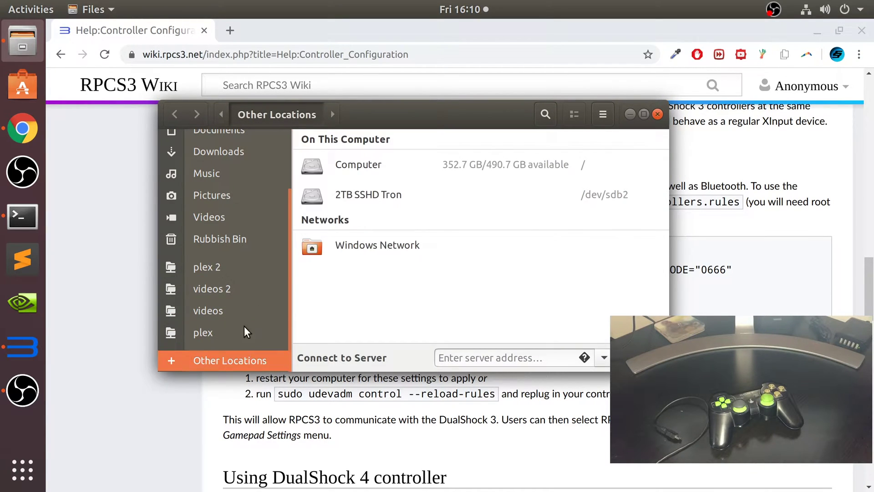
{"action": "left_click", "coordinate": [370, 159]}
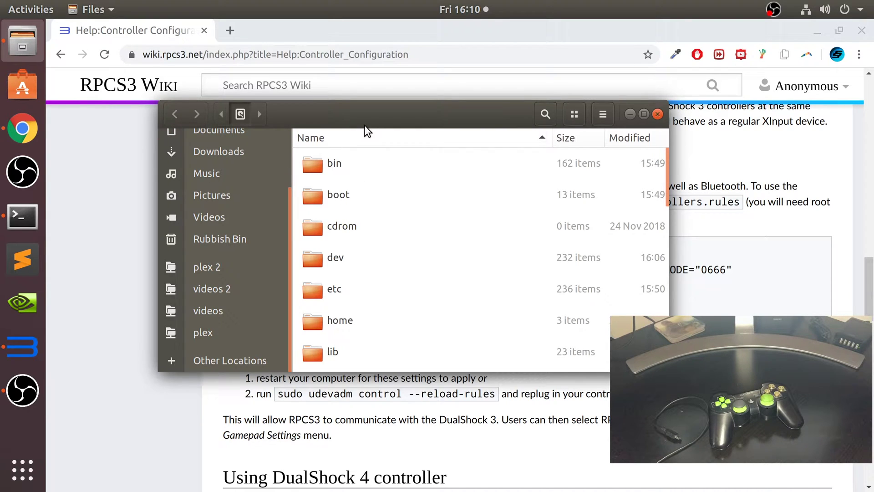
{"action": "double_click", "coordinate": [345, 301]}
- Find the udev folder inside etc and open its rules.d subfolder
{"action": "scroll", "coordinate": [340, 261], "scroll_direction": "down", "scroll_amount": 5}
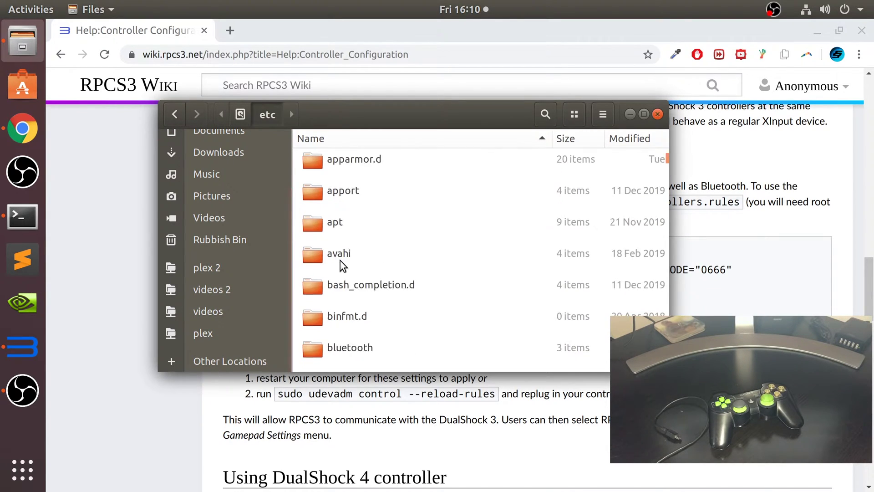
{"action": "left_click", "coordinate": [341, 260]}
{"action": "scroll", "coordinate": [341, 261], "scroll_direction": "down", "scroll_amount": 5}
{"action": "scroll", "coordinate": [338, 261], "scroll_direction": "down", "scroll_amount": 5}
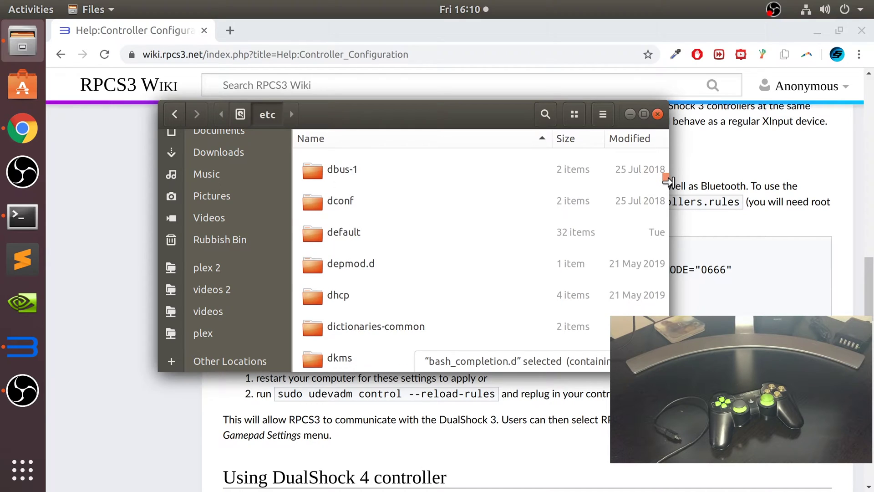
{"action": "scroll", "coordinate": [665, 192], "scroll_direction": "down", "scroll_amount": 2}
{"action": "left_click_drag", "start_coordinate": [664, 203], "coordinate": [668, 284]}
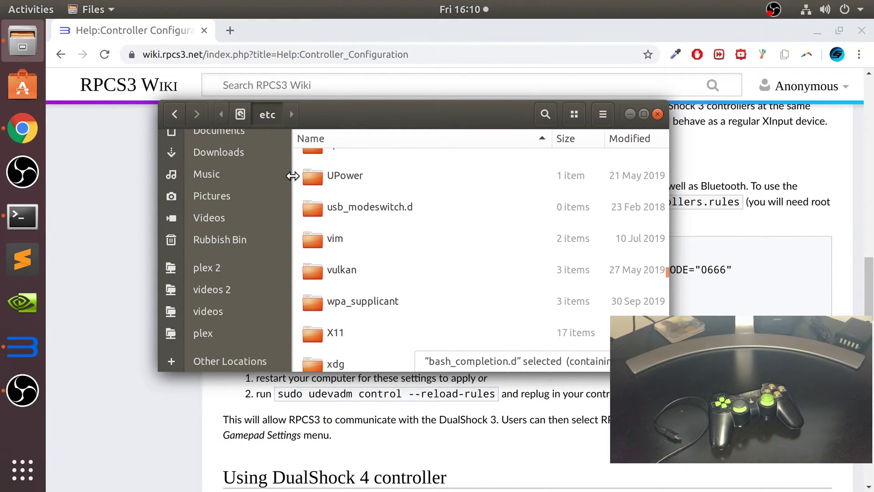
{"action": "scroll", "coordinate": [293, 173], "scroll_direction": "up", "scroll_amount": 2}
{"action": "scroll", "coordinate": [357, 200], "scroll_direction": "up", "scroll_amount": 2}
{"action": "scroll", "coordinate": [356, 200], "scroll_direction": "up", "scroll_amount": 1}
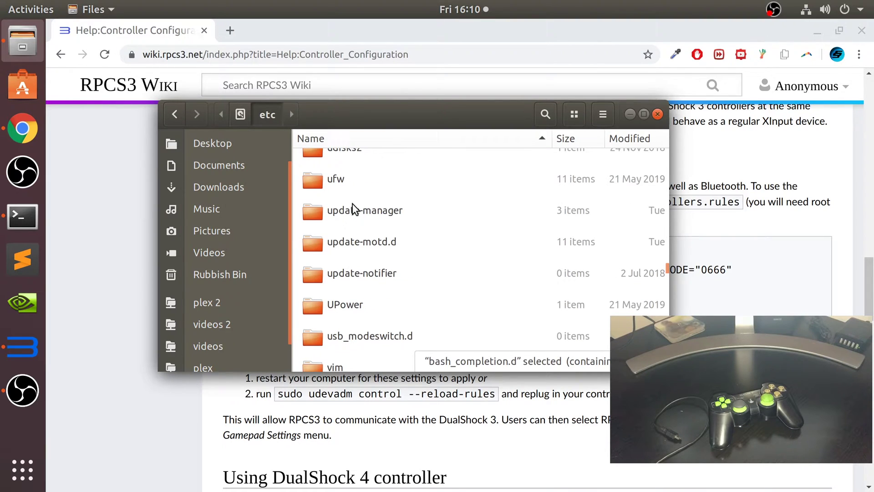
{"action": "scroll", "coordinate": [346, 182], "scroll_direction": "up", "scroll_amount": 3}
{"action": "double_click", "coordinate": [344, 181]}
{"action": "double_click", "coordinate": [347, 196]}
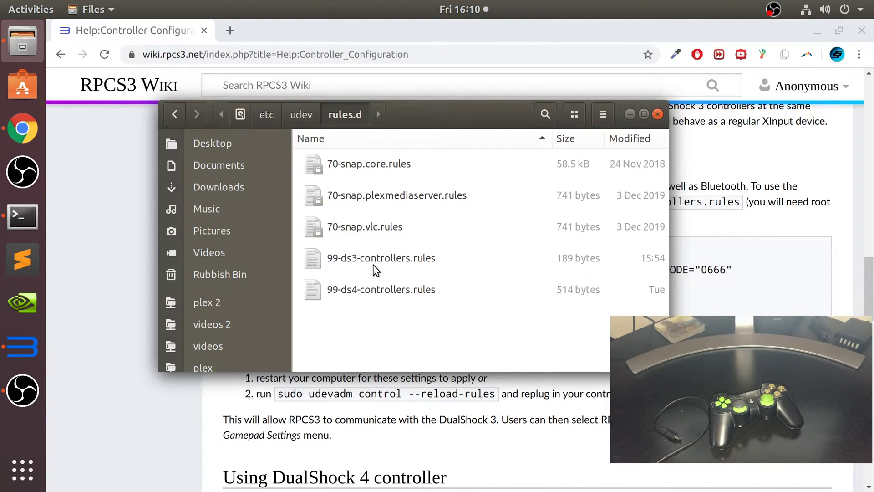
- Move the Files window clear of the wiki instructions and delete 99-ds3-controllers.rules from the rules.d folder
{"action": "left_click_drag", "start_coordinate": [455, 116], "coordinate": [375, 215]}
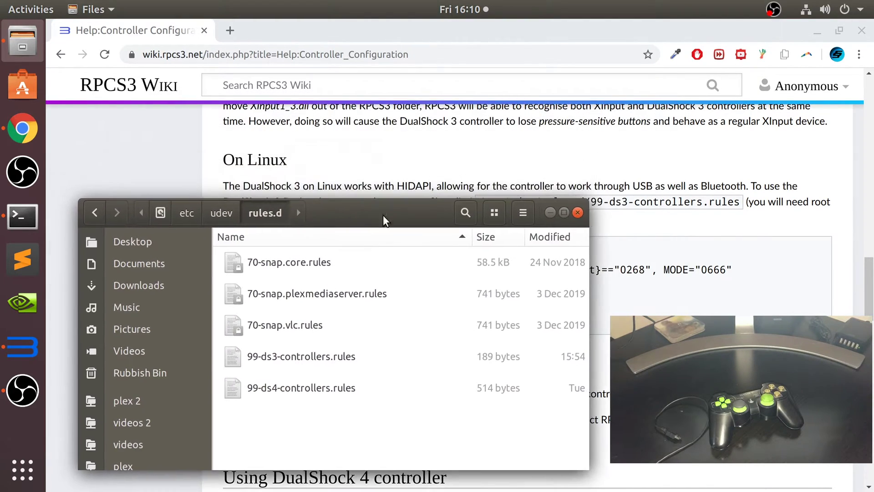
{"action": "left_click", "coordinate": [397, 368]}
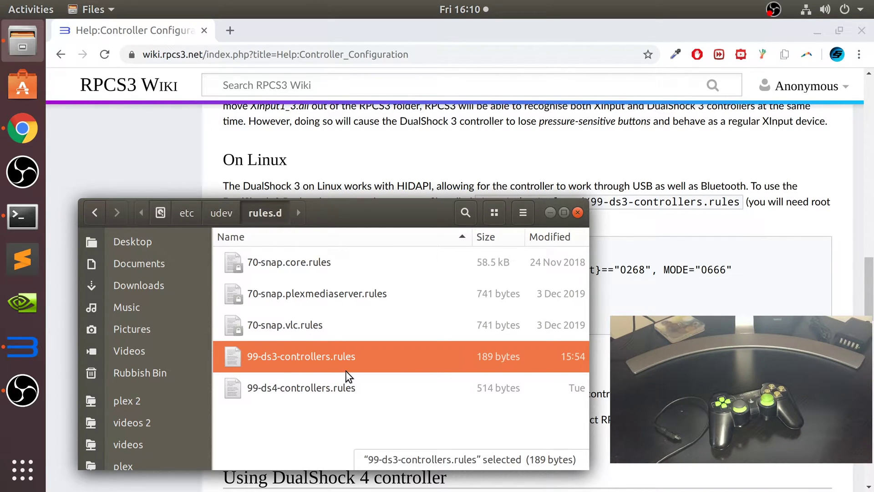
{"action": "key", "text": "Delete"}
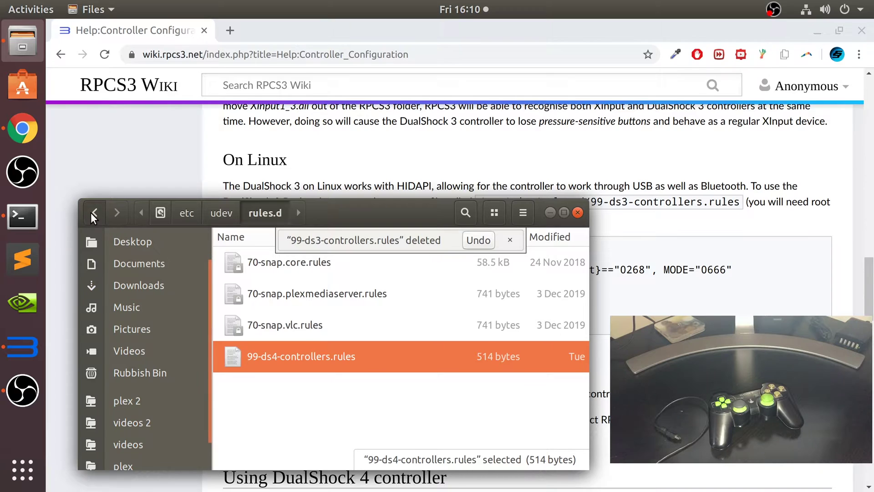
- Go back up to the udev folder and open a new terminal window placed so the rules.d folder stays accessible
{"action": "left_click", "coordinate": [92, 212]}
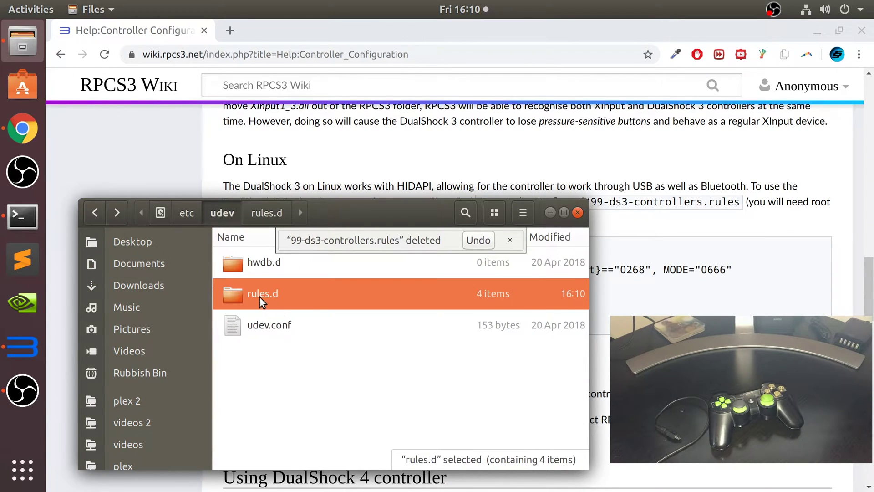
{"action": "right_click", "coordinate": [29, 231]}
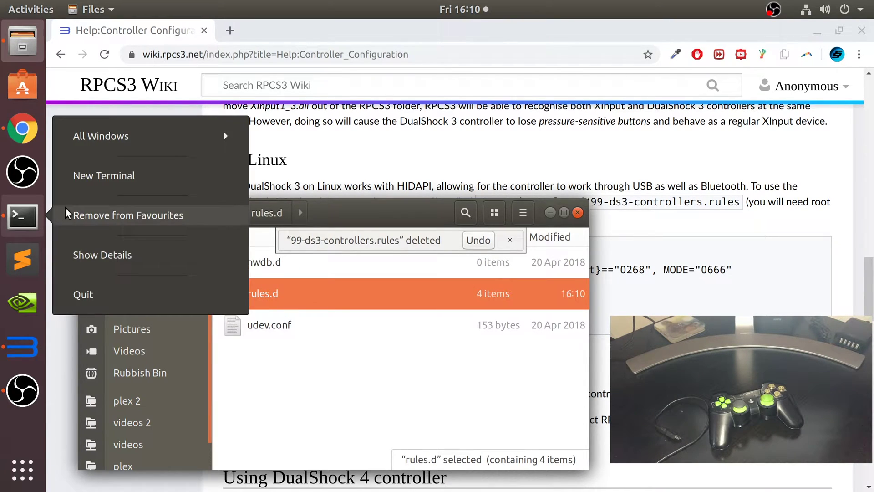
{"action": "left_click", "coordinate": [78, 178]}
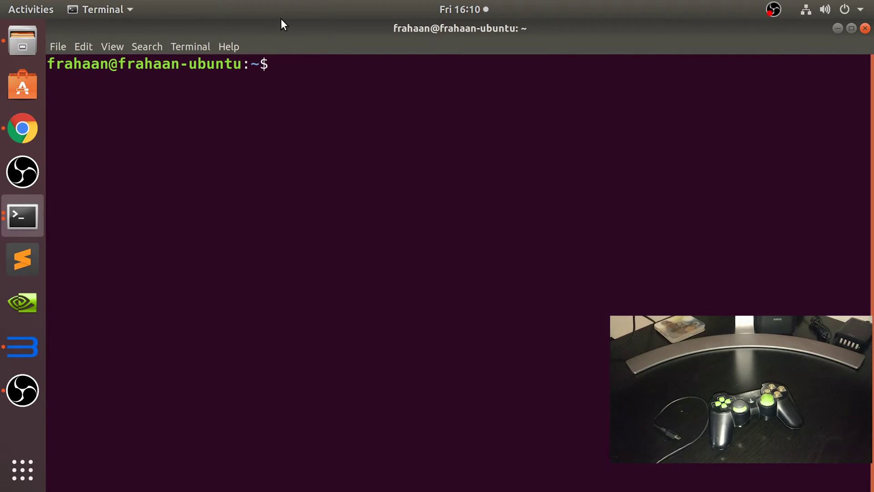
{"action": "left_click_drag", "start_coordinate": [281, 21], "coordinate": [533, 49]}
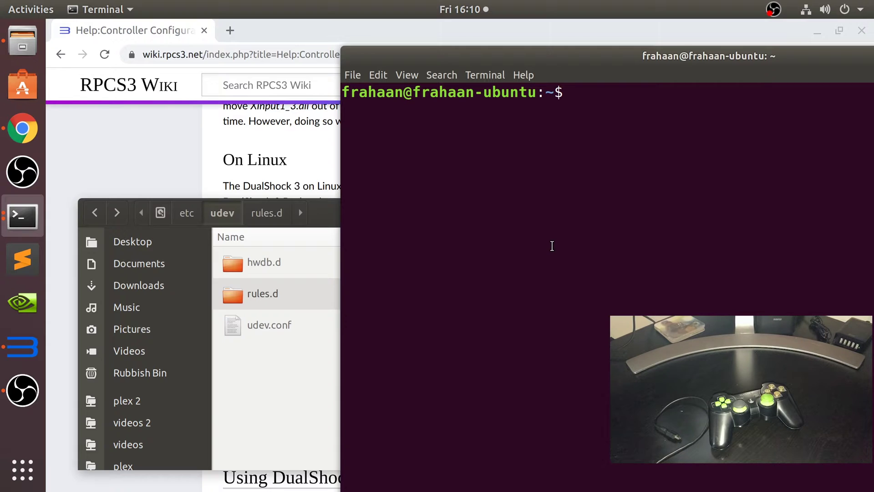
- Run sudo chmod 777 '/etc/udev/rules.d' in the terminal and authorize it with the account password
{"action": "type", "text": "c"}
{"action": "type", "text": "h"}
{"action": "key", "text": "BackSpace"}
{"action": "key", "text": "BackSpace"}
{"action": "type", "text": "sudo"}
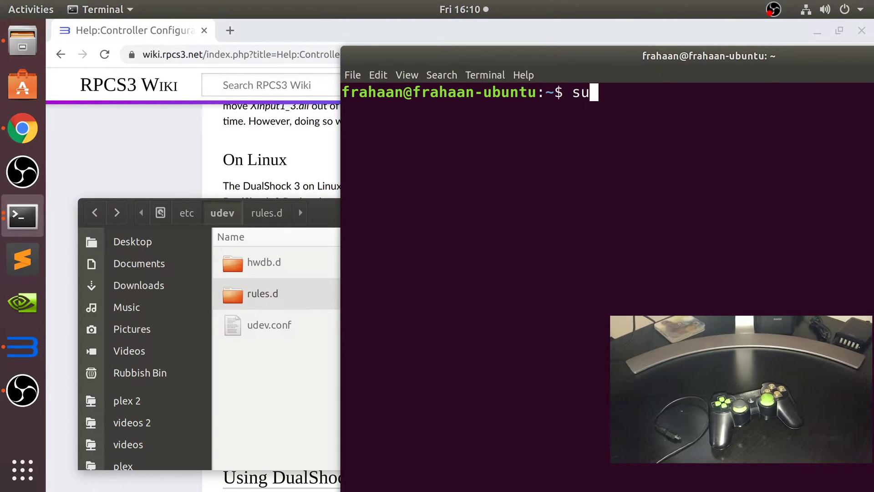
{"action": "type", "text": " chmod"}
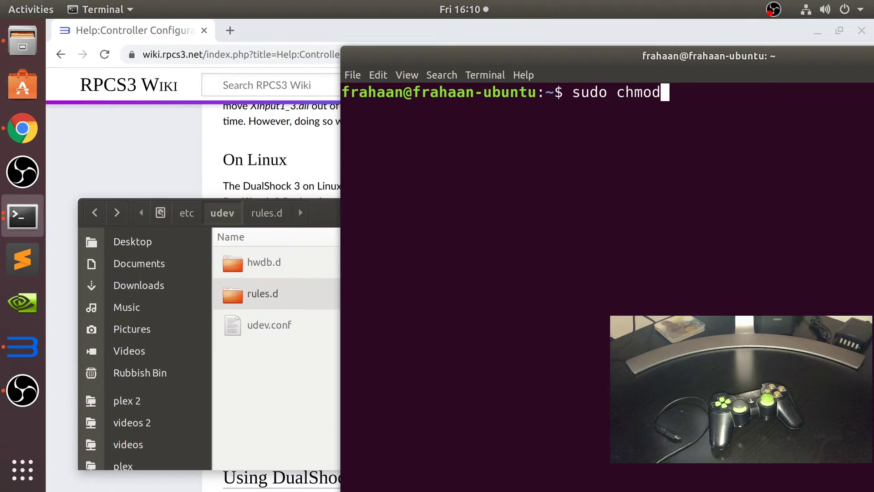
{"action": "type", "text": " 777"}
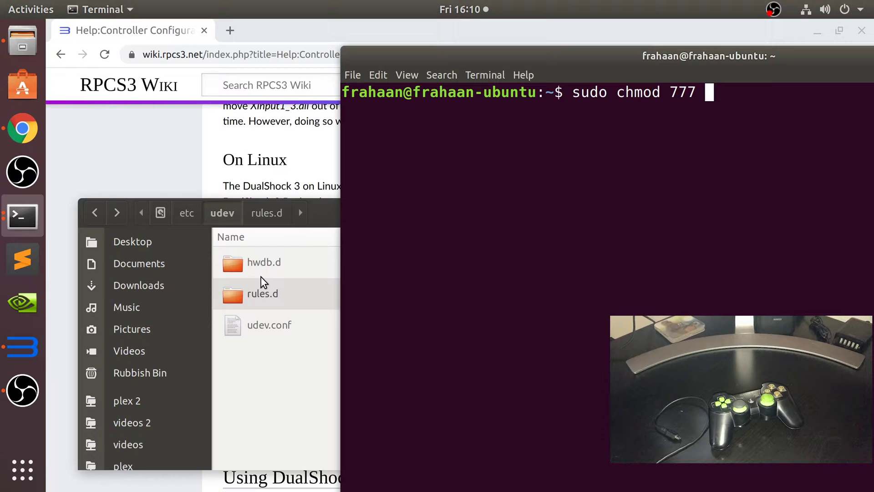
{"action": "left_click_drag", "start_coordinate": [261, 277], "coordinate": [718, 258]}
{"action": "key", "text": "Return"}
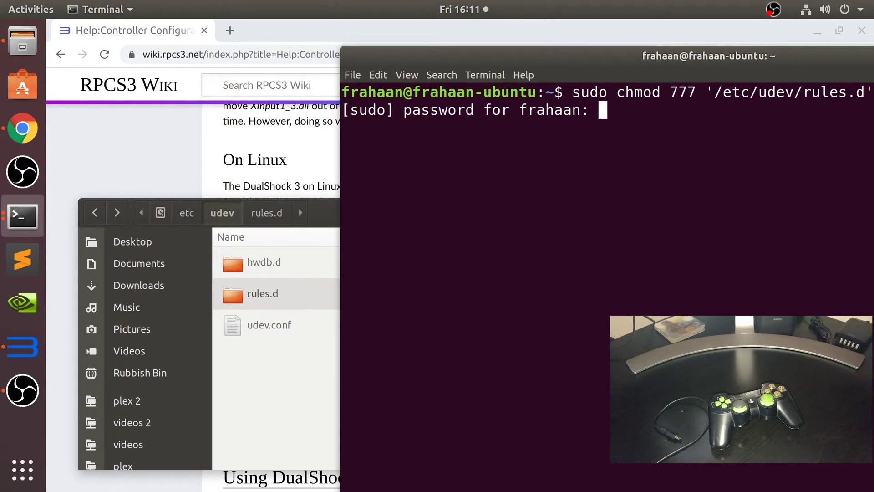
{"action": "key", "text": "Return"}
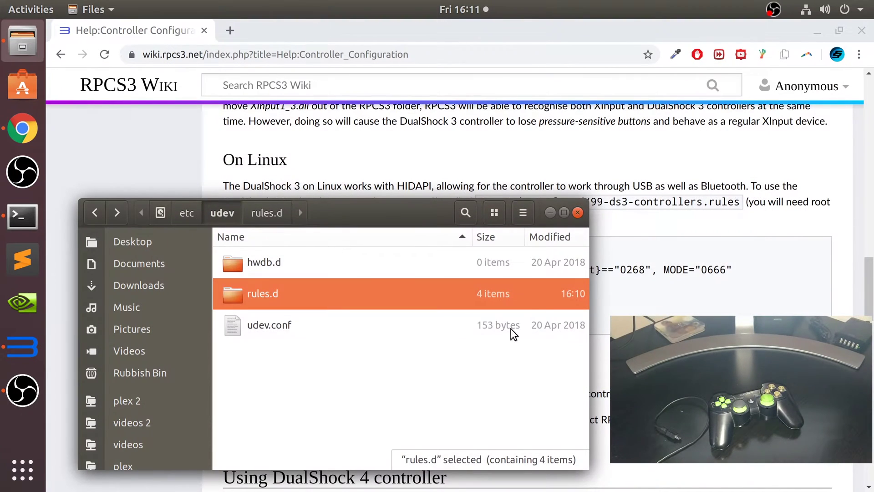
- Open the rules.d folder and duplicate 70-snap.core.rules inside it
{"action": "key", "text": "Return"}
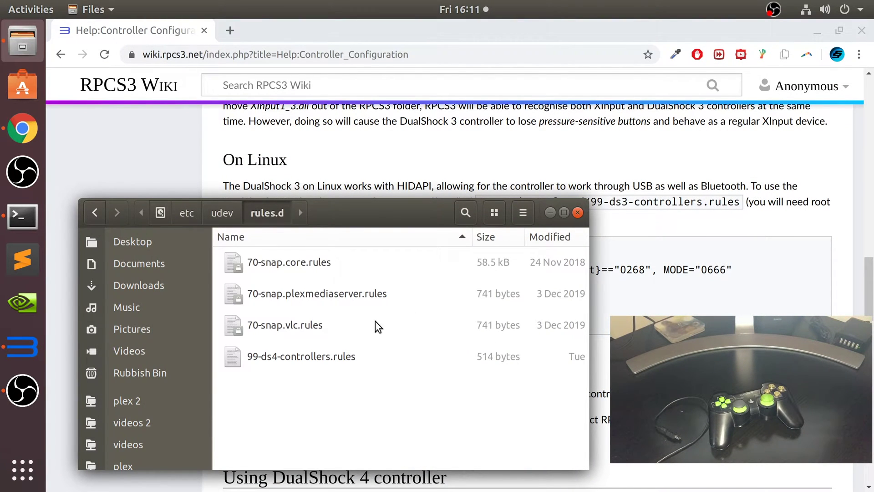
{"action": "left_click", "coordinate": [337, 323]}
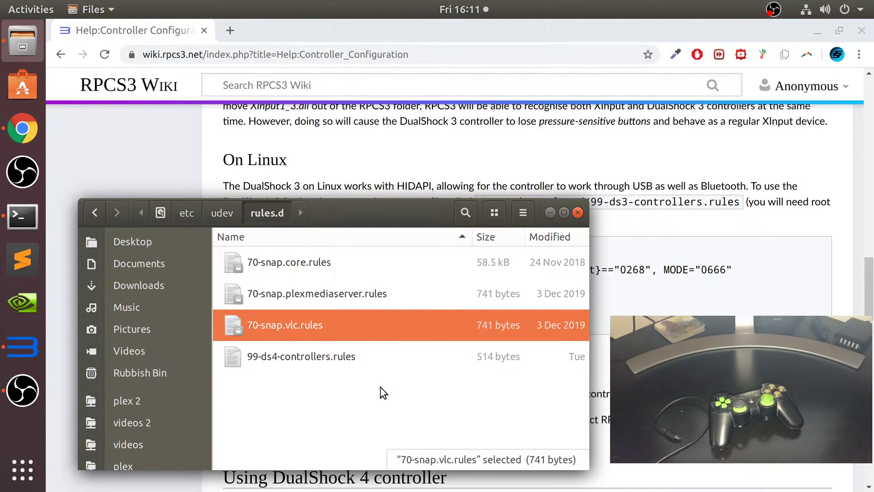
{"action": "left_click", "coordinate": [346, 357]}
{"action": "left_click", "coordinate": [273, 328]}
{"action": "key", "text": "Up"}
{"action": "key", "text": "Up"}
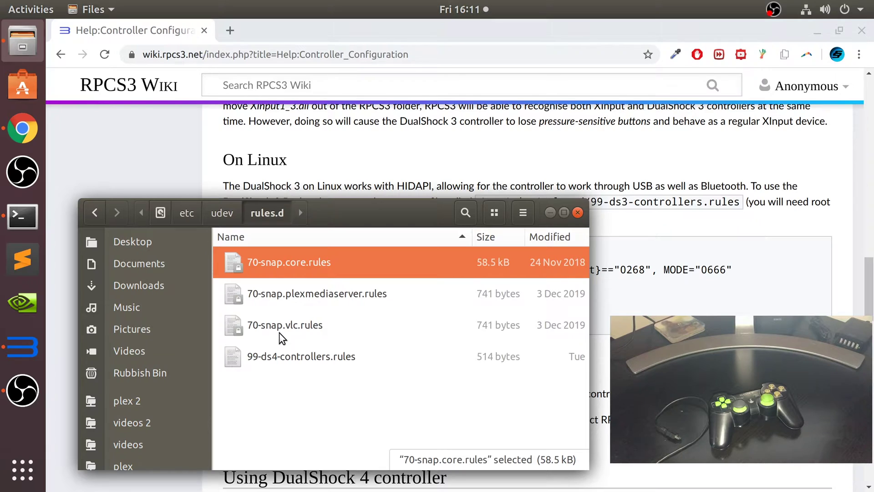
{"action": "key", "text": "ctrl+v"}
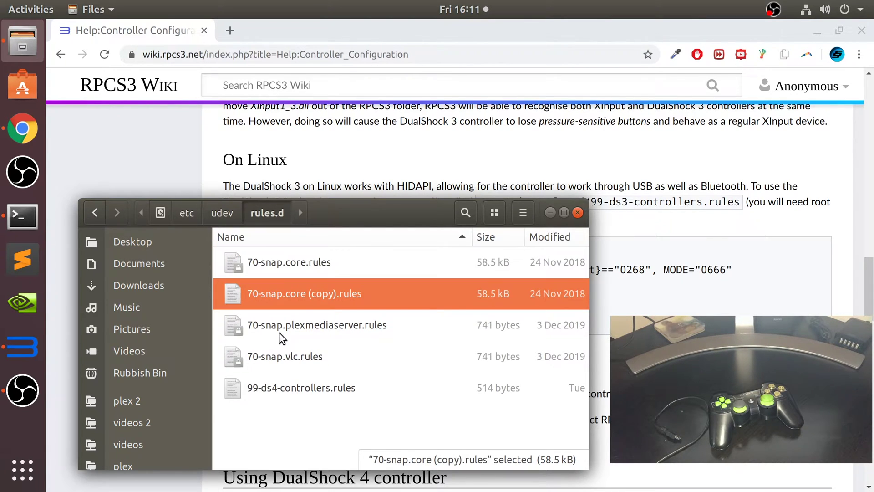
- Copy the name 99-ds3-controllers from the wiki's file path and rename the duplicated file to 99-ds3-controllers.rules
{"action": "left_click", "coordinate": [711, 204]}
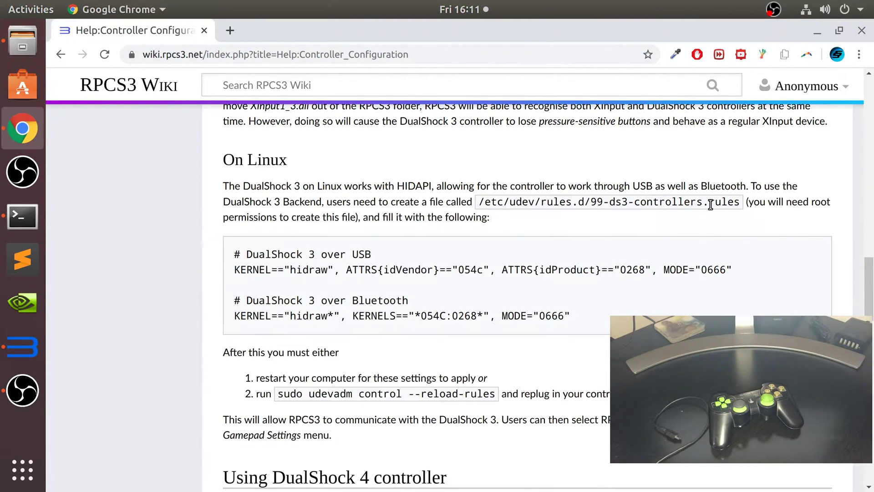
{"action": "left_click_drag", "start_coordinate": [704, 203], "coordinate": [600, 193]}
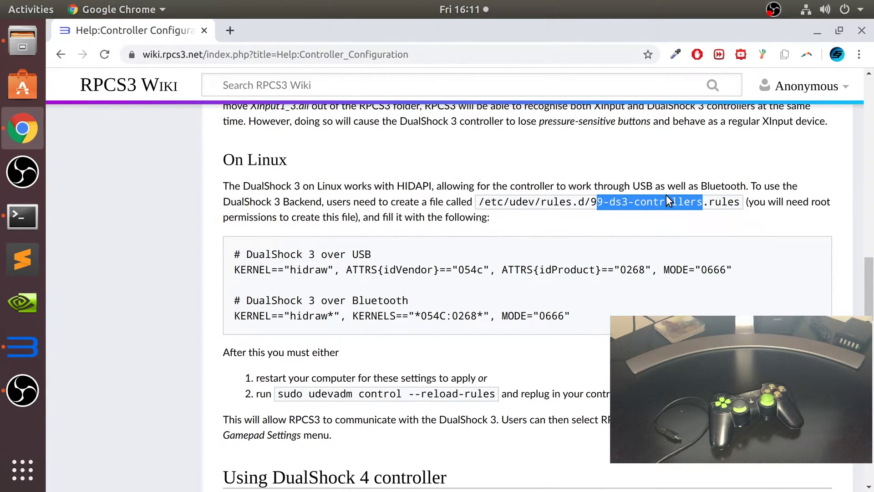
{"action": "right_click", "coordinate": [591, 201]}
{"action": "left_click", "coordinate": [613, 219]}
{"action": "left_click", "coordinate": [23, 41]}
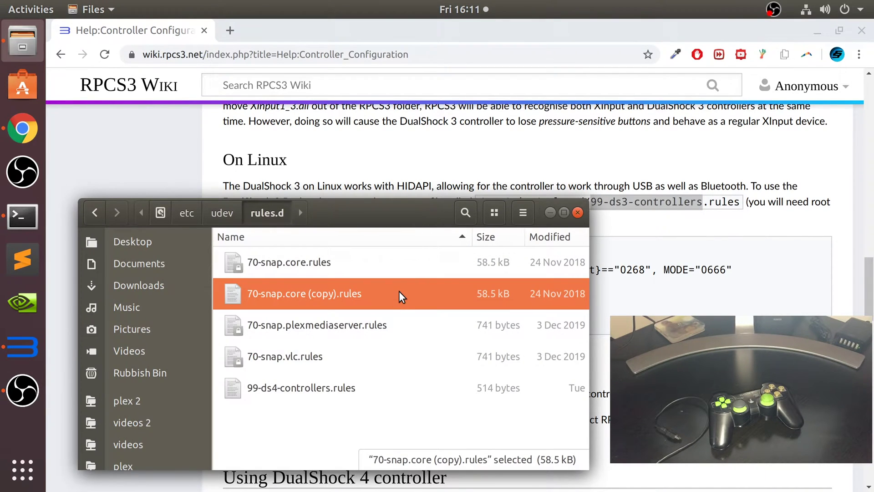
{"action": "key", "text": "F2"}
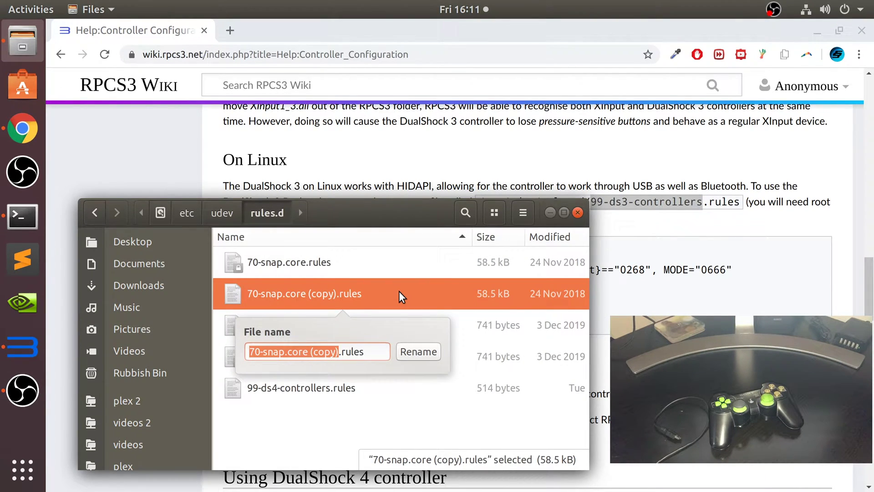
{"action": "key", "text": "ctrl+v"}
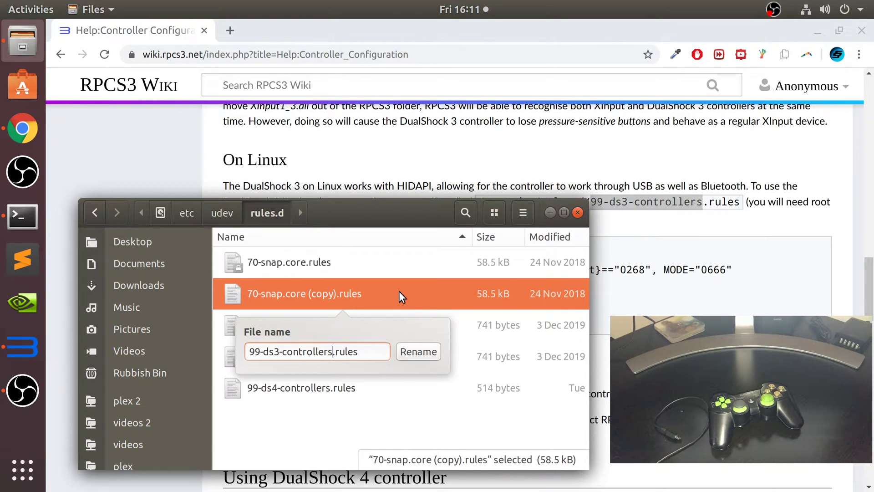
{"action": "key", "text": "Return"}
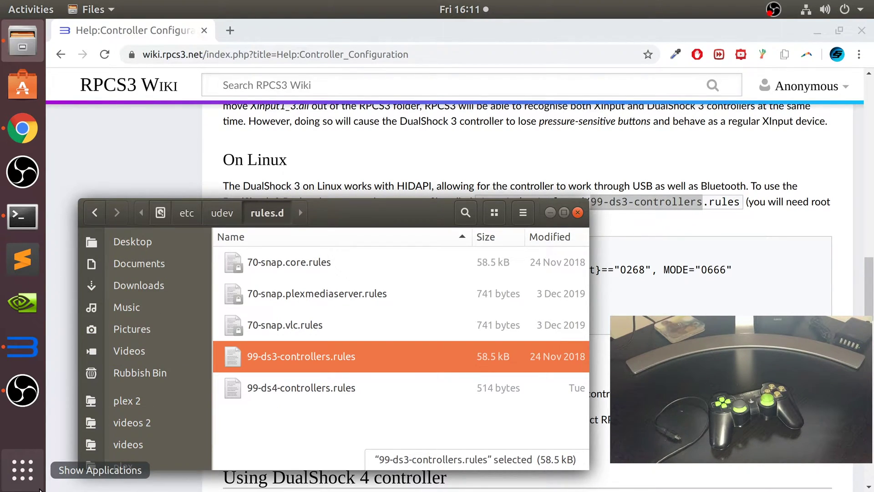
- Open 99-ds3-controllers.rules in the text editor and delete its entire contents
{"action": "double_click", "coordinate": [360, 361]}
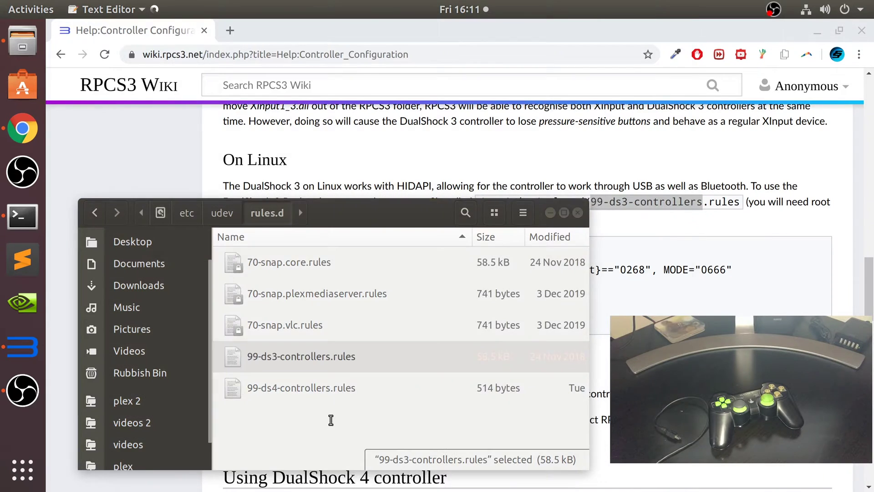
{"action": "left_click", "coordinate": [325, 360]}
{"action": "key", "text": "ctrl+a"}
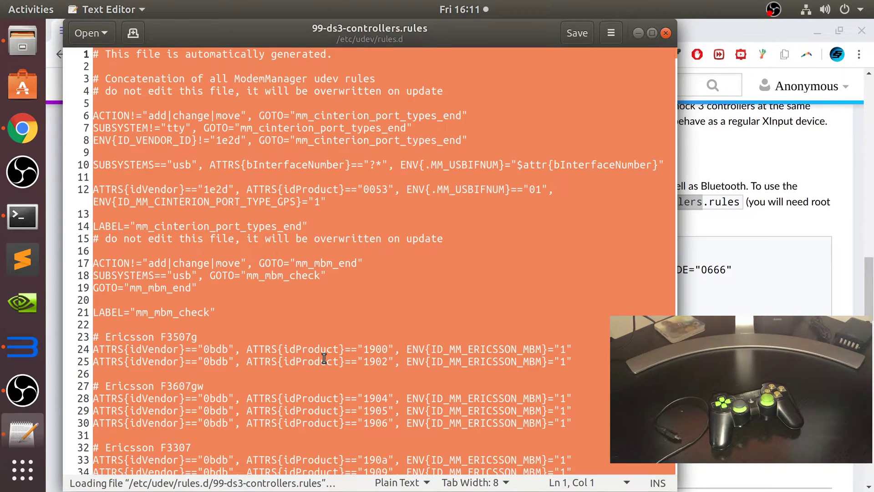
{"action": "key", "text": "BackSpace"}
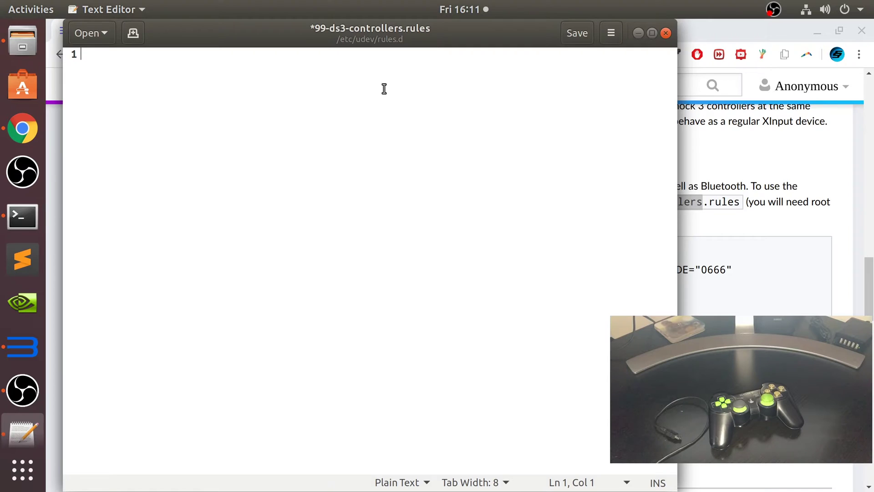
- Copy the DualShock 3 USB and Bluetooth rules from the wiki into 99-ds3-controllers.rules, save the file and close the editor
{"action": "key", "text": "alt+Tab"}
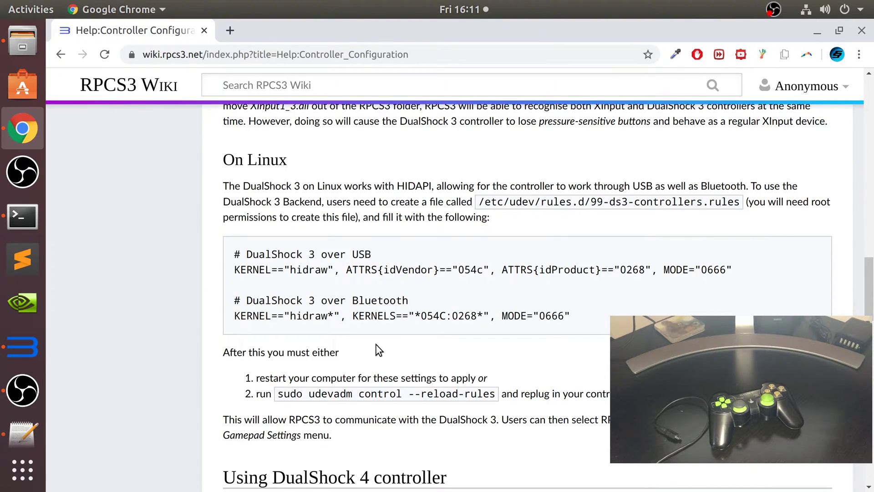
{"action": "left_click_drag", "start_coordinate": [570, 316], "coordinate": [253, 269]}
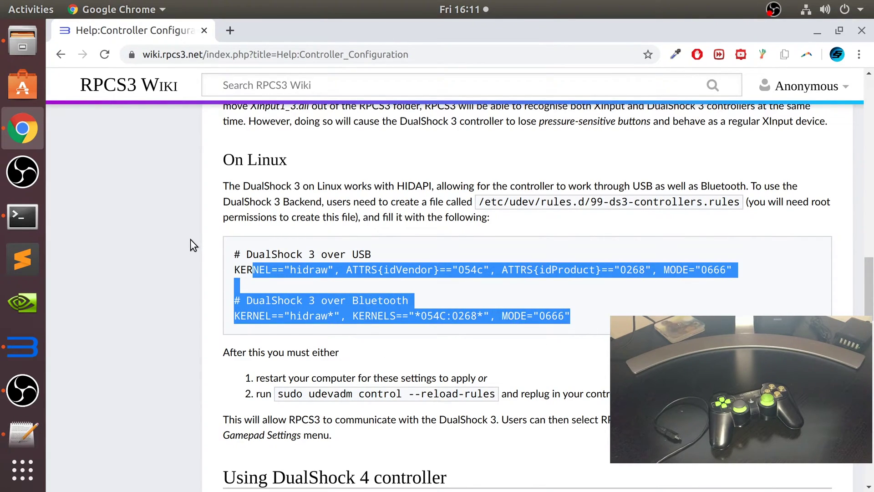
{"action": "left_click_drag", "start_coordinate": [190, 245], "coordinate": [36, 201]}
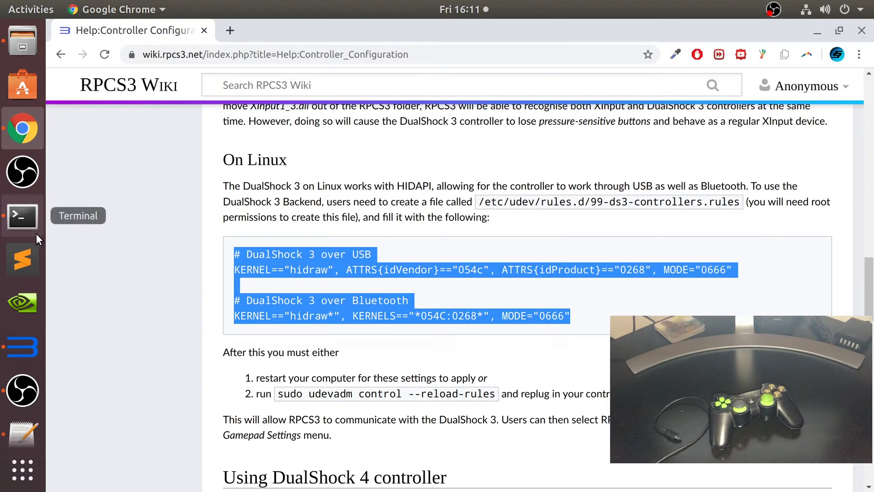
{"action": "left_click", "coordinate": [22, 438]}
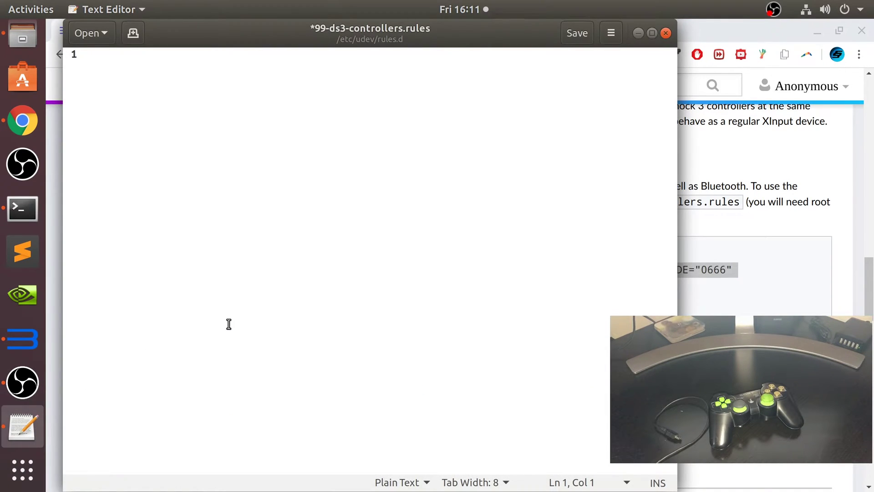
{"action": "key", "text": "ctrl+v"}
{"action": "key", "text": "ctrl+s"}
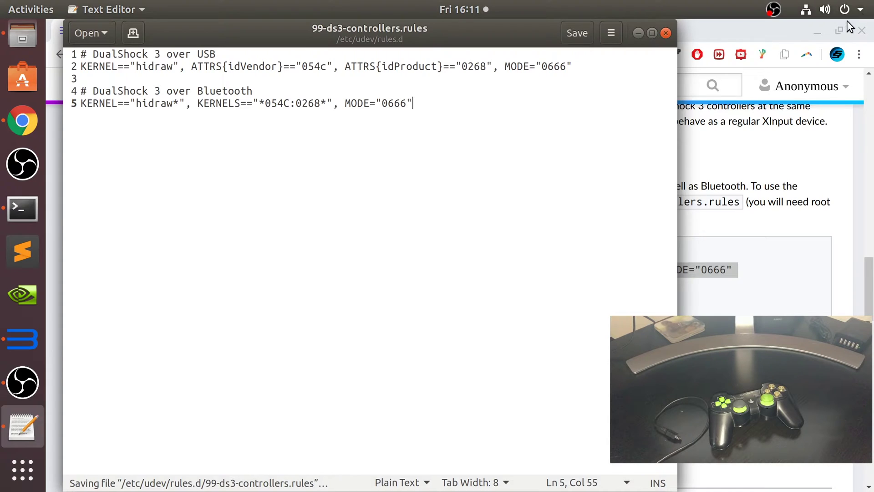
{"action": "left_click", "coordinate": [666, 33]}
- Copy the command sudo udevadm control --reload-rules from the wiki's Linux instructions
{"action": "scroll", "coordinate": [485, 253], "scroll_direction": "down", "scroll_amount": 1}
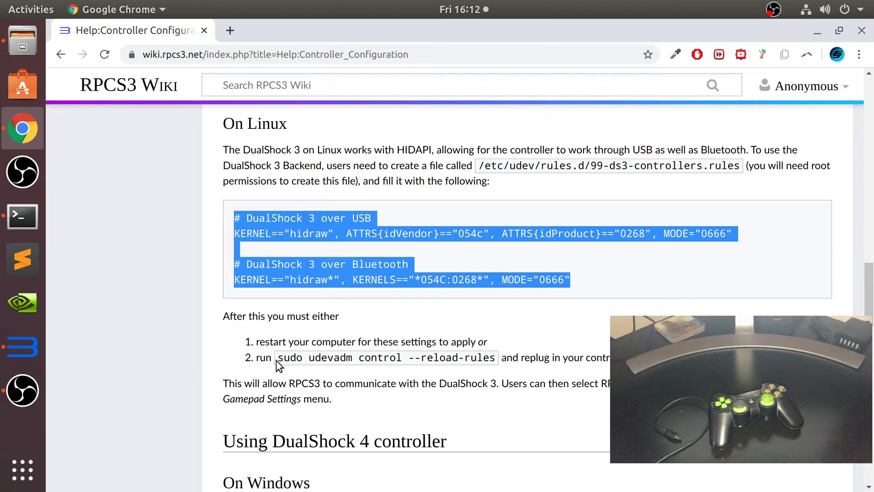
{"action": "left_click_drag", "start_coordinate": [277, 358], "coordinate": [502, 354]}
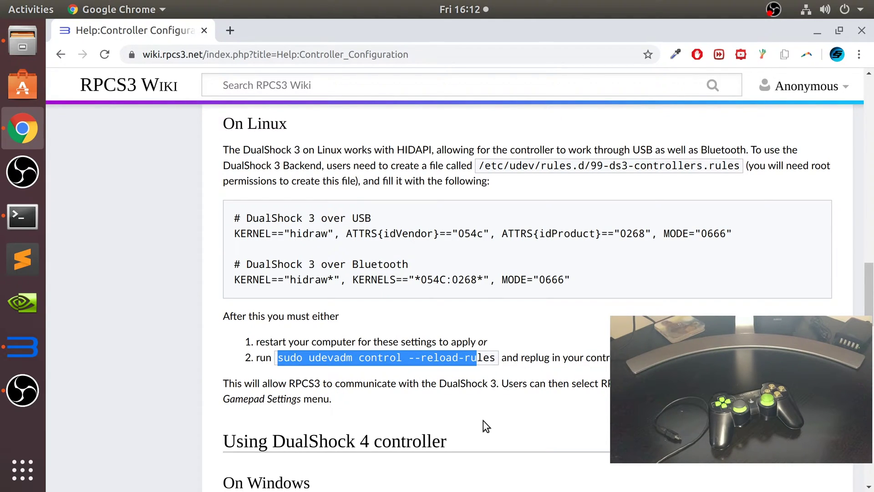
{"action": "left_click", "coordinate": [22, 218]}
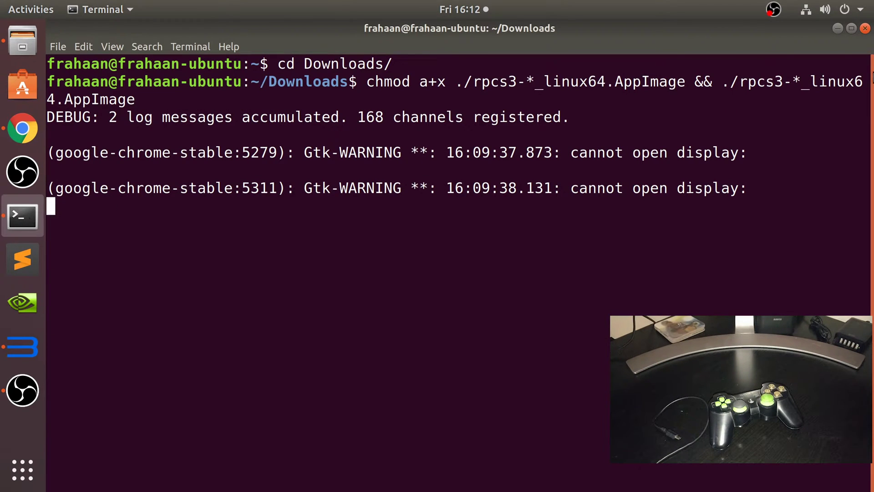
{"action": "key", "text": "alt+Tab"}
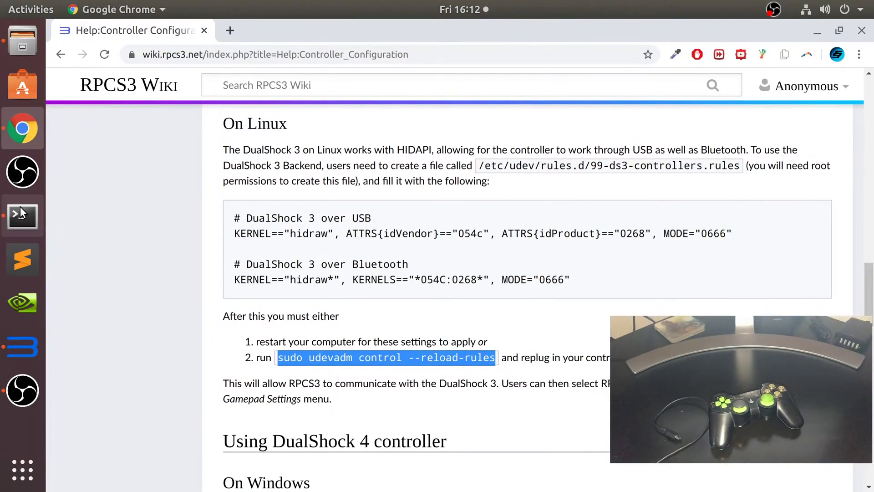
- Run sudo udevadm control --reload-rules in a new terminal window and authorize it with the account password
{"action": "right_click", "coordinate": [22, 217]}
{"action": "left_click", "coordinate": [105, 176]}
{"action": "right_click", "coordinate": [280, 233]}
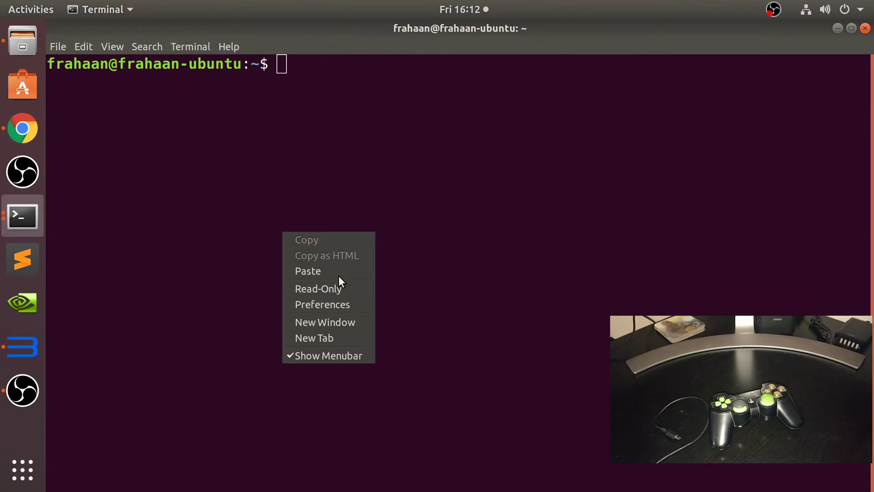
{"action": "left_click", "coordinate": [327, 272]}
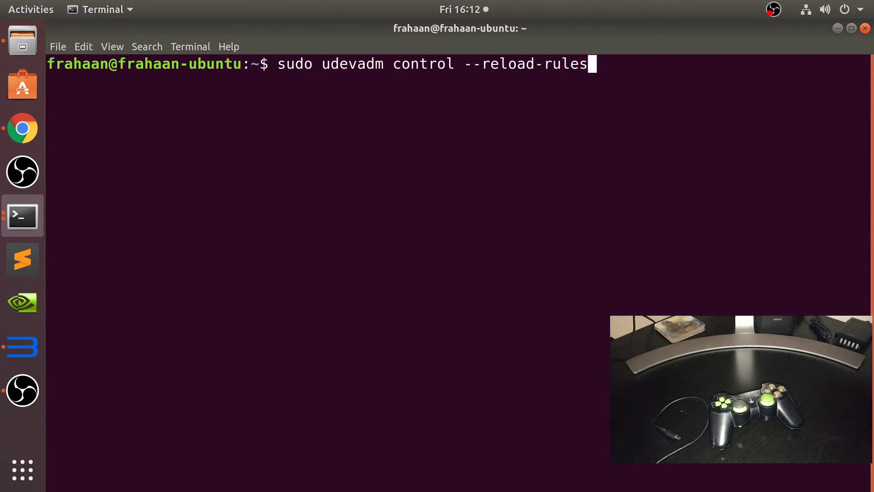
{"action": "key", "text": "Return"}
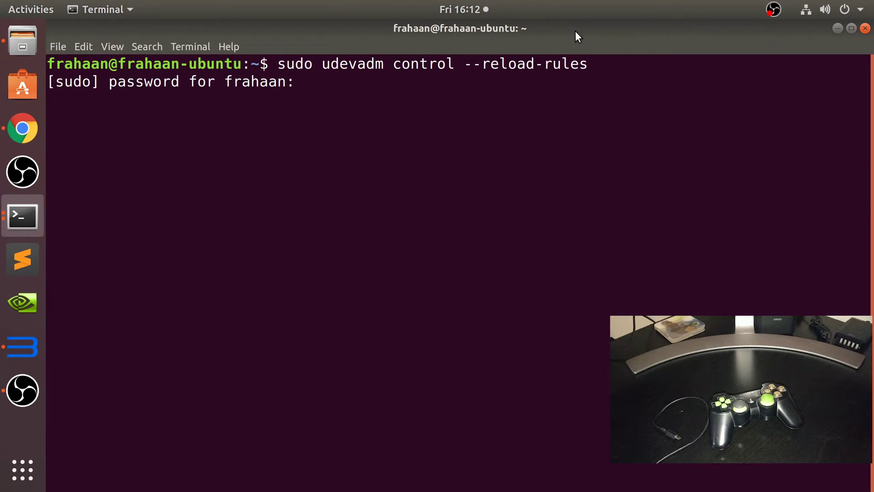
{"action": "key", "text": "Return"}
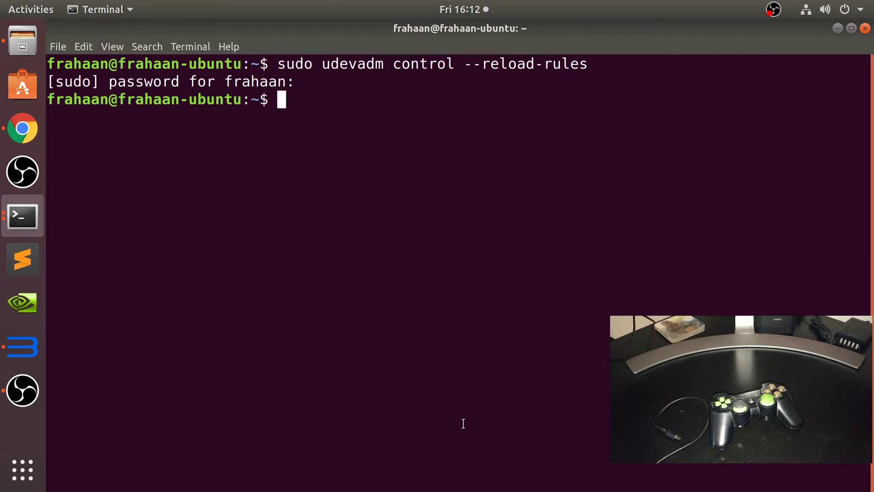
- Close the terminal, the wiki browser window and the Files window to return to RPCS3's Gamepad Settings
{"action": "left_click", "coordinate": [865, 28]}
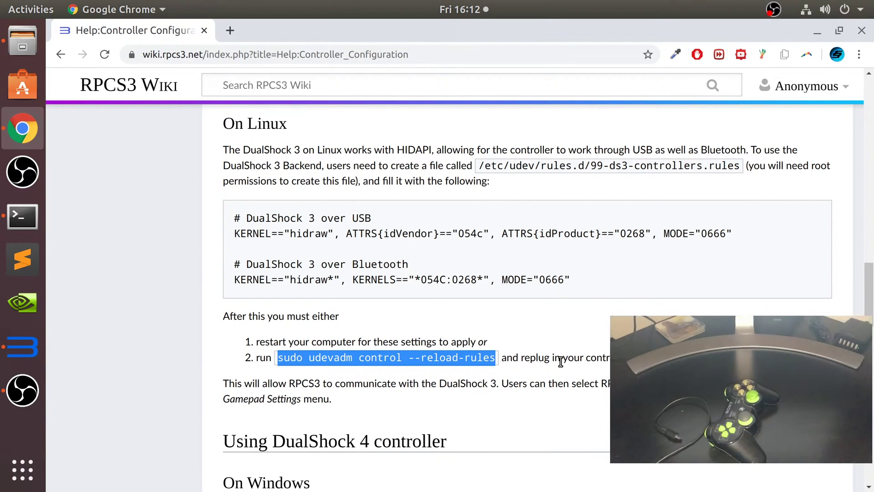
{"action": "left_click", "coordinate": [871, 34]}
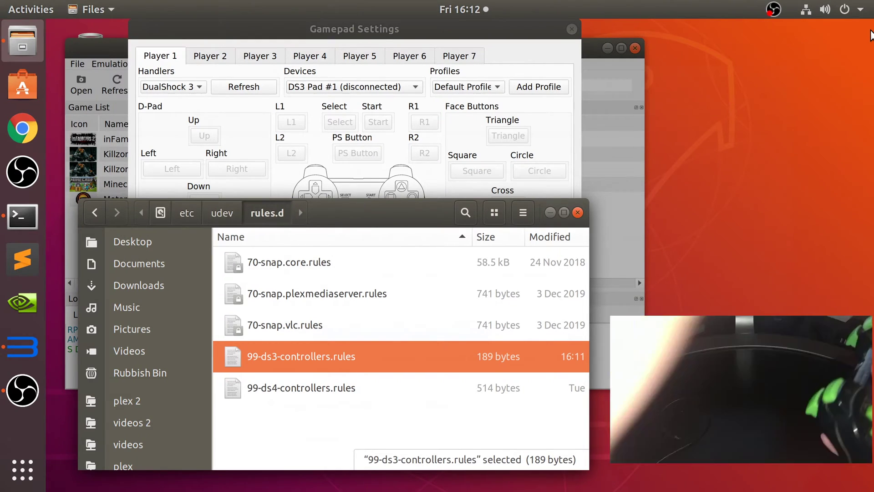
{"action": "left_click", "coordinate": [577, 213]}
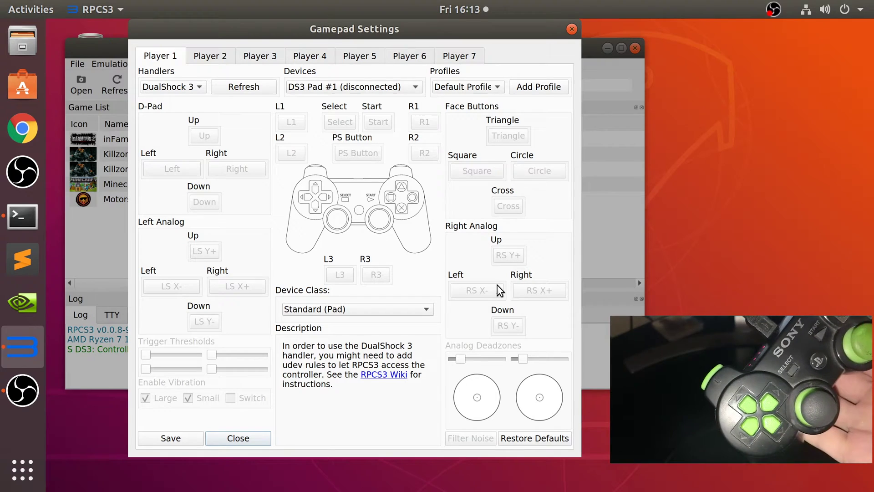
- Switch Player 1's handler to DualShock 4 and back to DualShock 3 to re-detect the plugged-in controller
{"action": "left_click", "coordinate": [195, 86]}
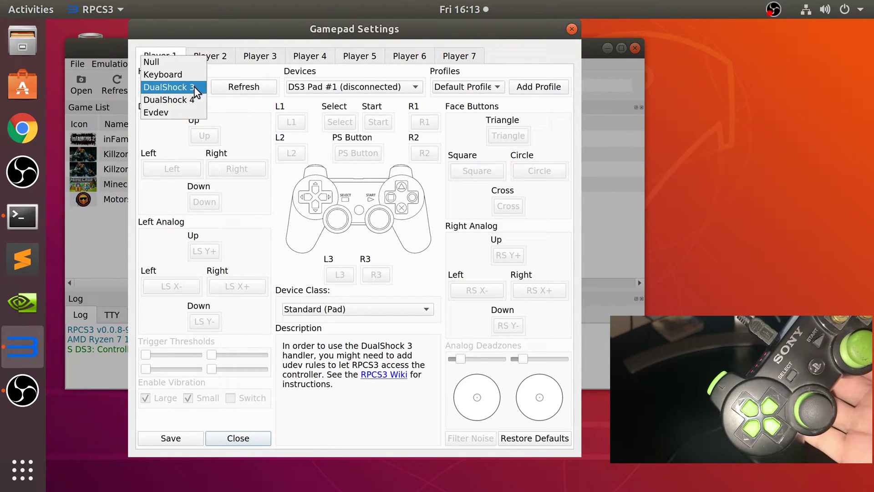
{"action": "left_click", "coordinate": [189, 97]}
{"action": "left_click", "coordinate": [186, 88]}
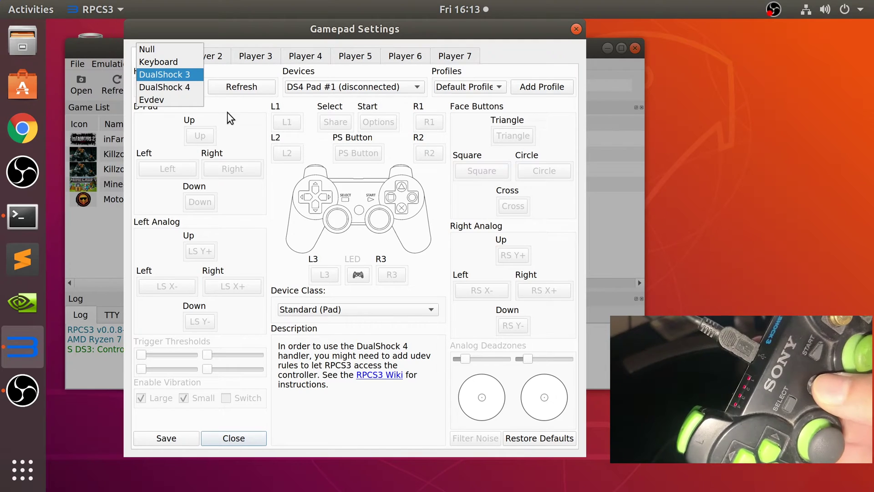
{"action": "key", "text": "Return"}
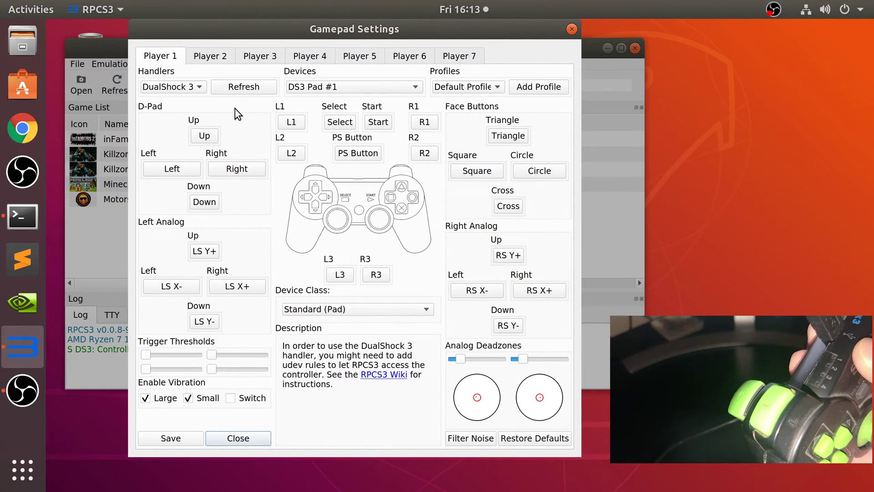
- Refresh the Player 1 controller devices and move the Gamepad Settings dialog aside, keeping small vibration enabled
{"action": "left_click", "coordinate": [252, 92]}
{"action": "left_click", "coordinate": [218, 87]}
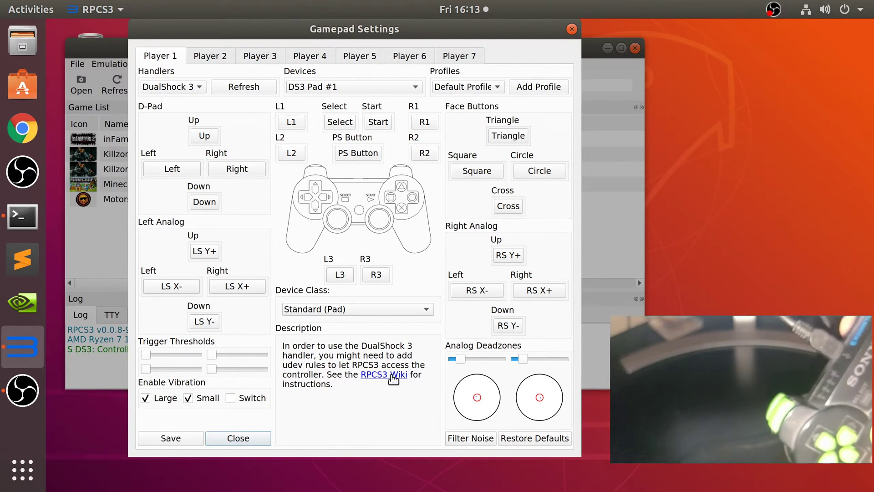
{"action": "left_click_drag", "start_coordinate": [190, 31], "coordinate": [137, 31]}
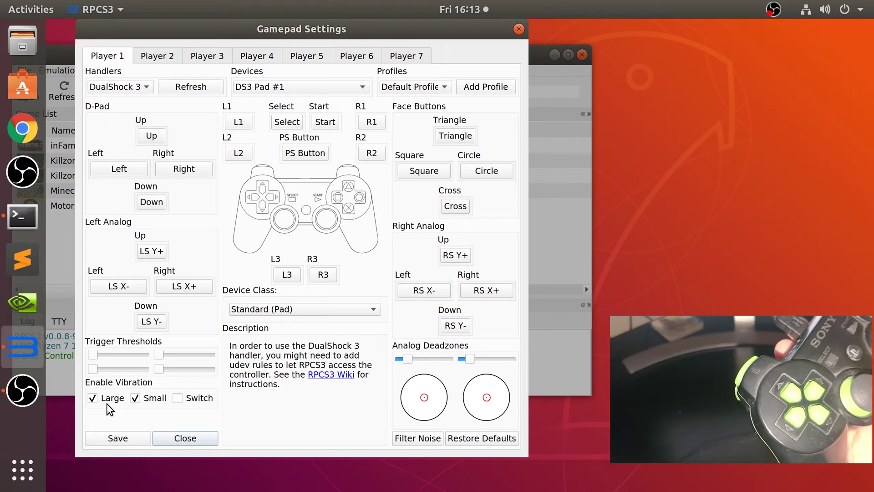
{"action": "left_click", "coordinate": [135, 398]}
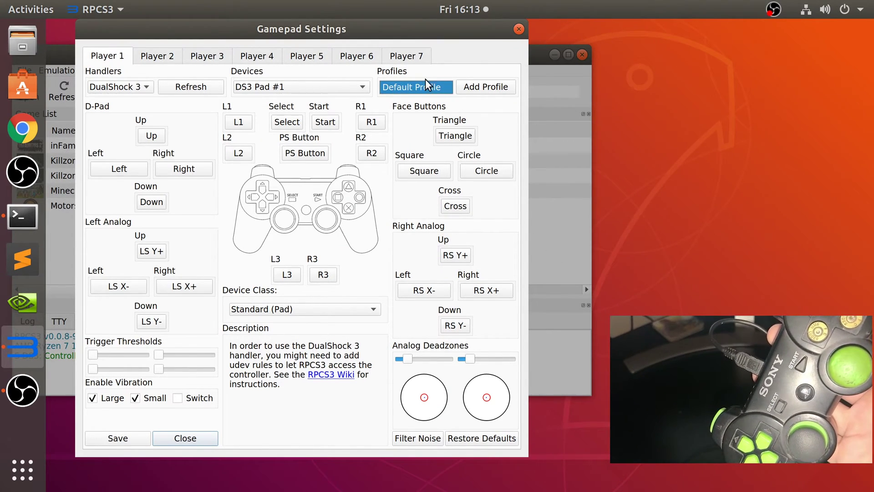
- View the prompt for adding a controller profile and the list of device classes available to Player 1
{"action": "left_click", "coordinate": [497, 89]}
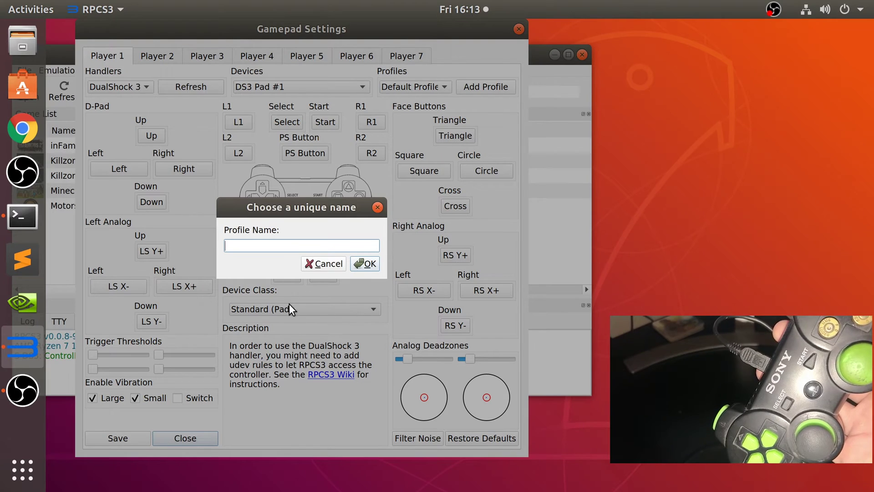
{"action": "left_click", "coordinate": [326, 262]}
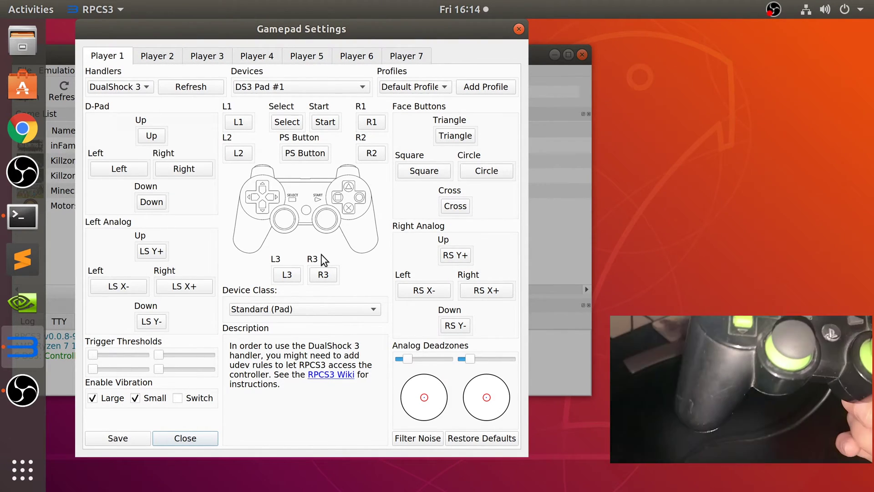
{"action": "left_click", "coordinate": [283, 312]}
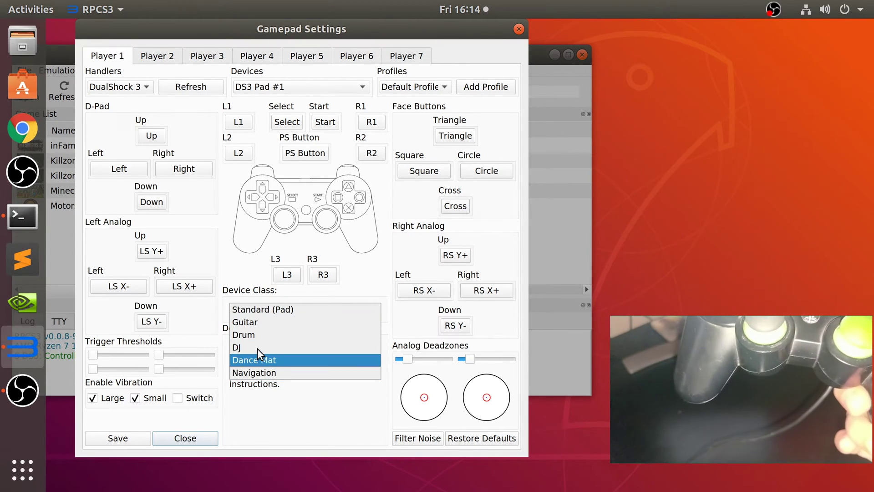
{"action": "left_click", "coordinate": [311, 426]}
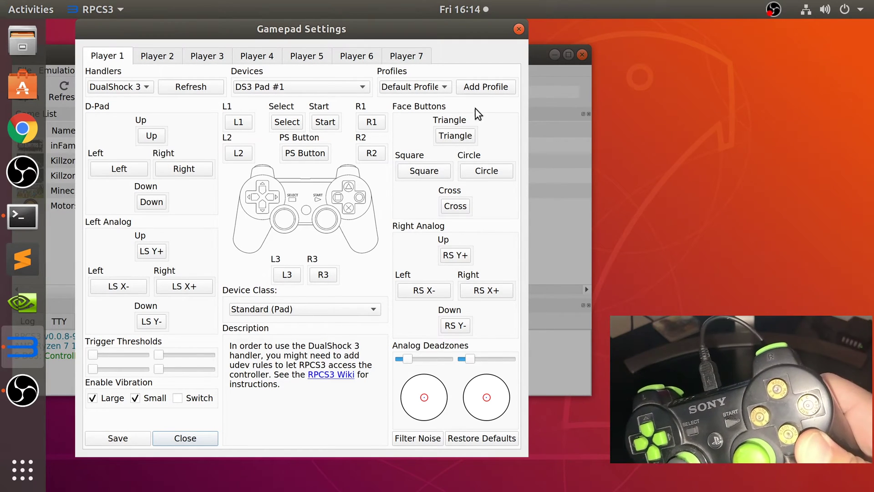
- Remap Player 1's Triangle button to Circle, and restore the default button mappings
{"action": "left_click", "coordinate": [452, 132]}
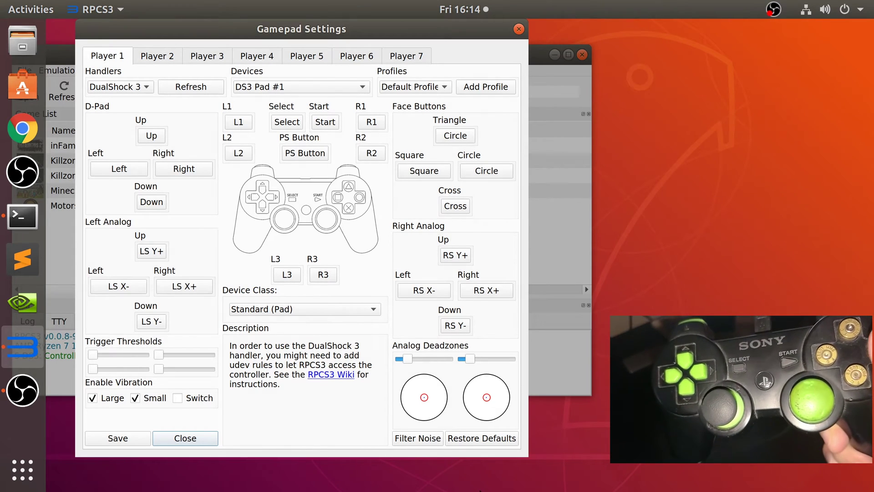
{"action": "left_click", "coordinate": [460, 436]}
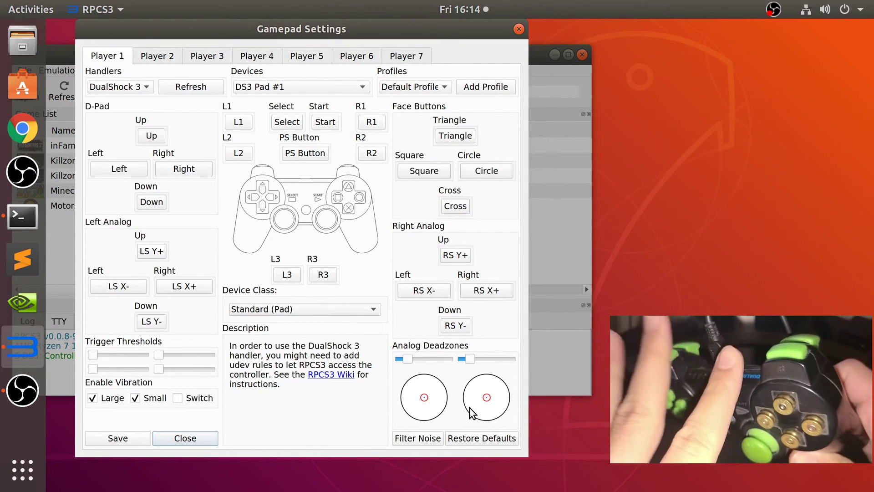
- Open the system's Bluetooth settings, allow the Sony PLAYSTATION(R)3 Controller to connect, and return to RPCS3's Gamepad Settings
{"action": "left_click", "coordinate": [845, 9]}
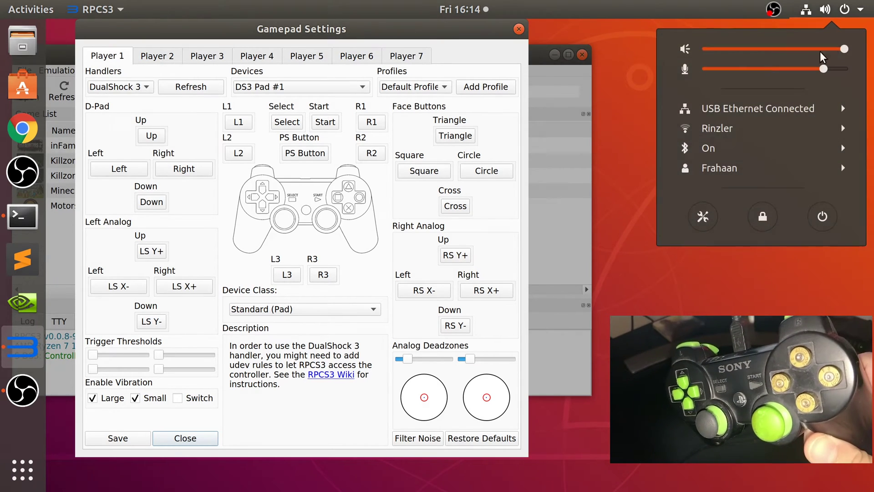
{"action": "left_click", "coordinate": [718, 148]}
{"action": "left_click", "coordinate": [712, 188]}
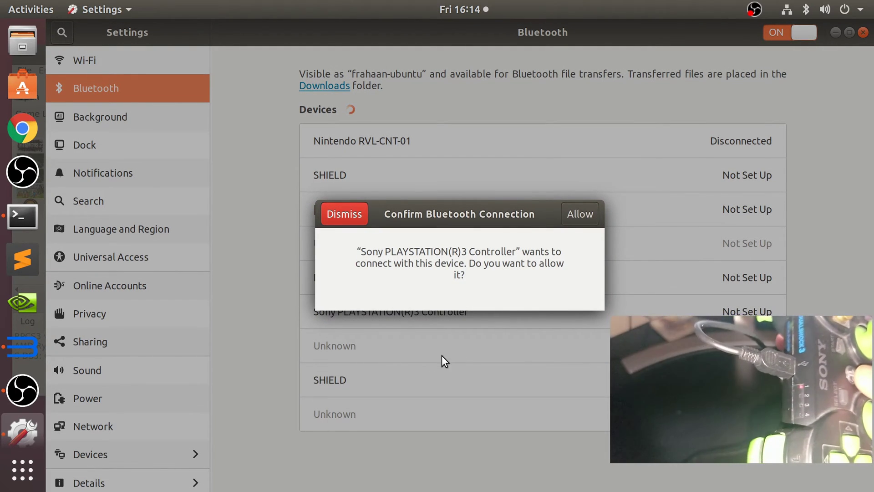
{"action": "left_click", "coordinate": [586, 221]}
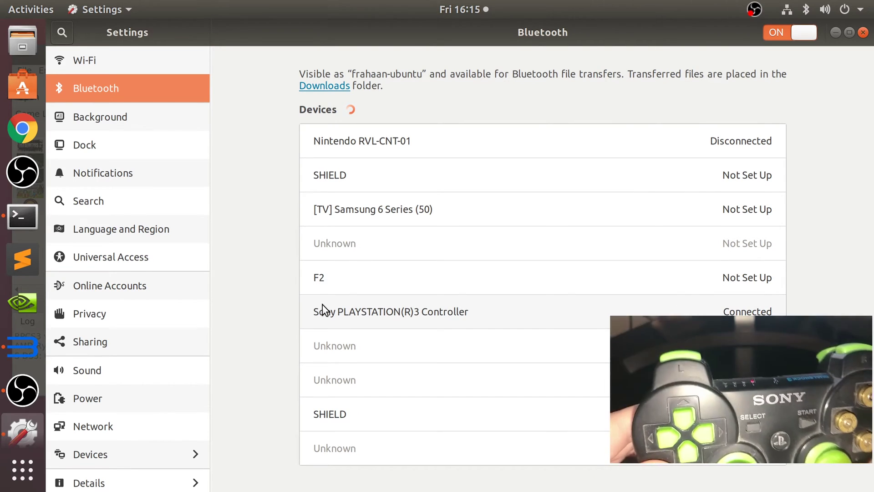
{"action": "left_click", "coordinate": [836, 32]}
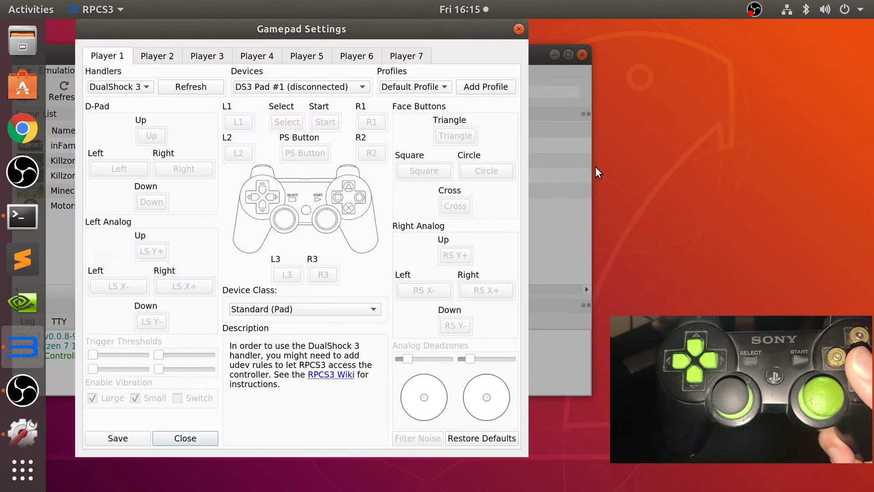
- Refresh Player 1's devices and toggle the handler to DualShock 4 and back to DualShock 3
{"action": "left_click", "coordinate": [203, 93]}
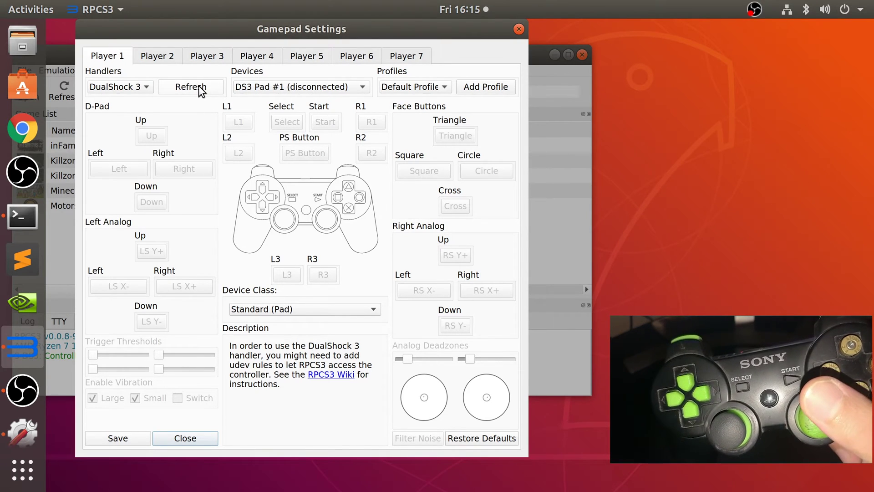
{"action": "left_click", "coordinate": [250, 81]}
{"action": "left_click", "coordinate": [250, 90]}
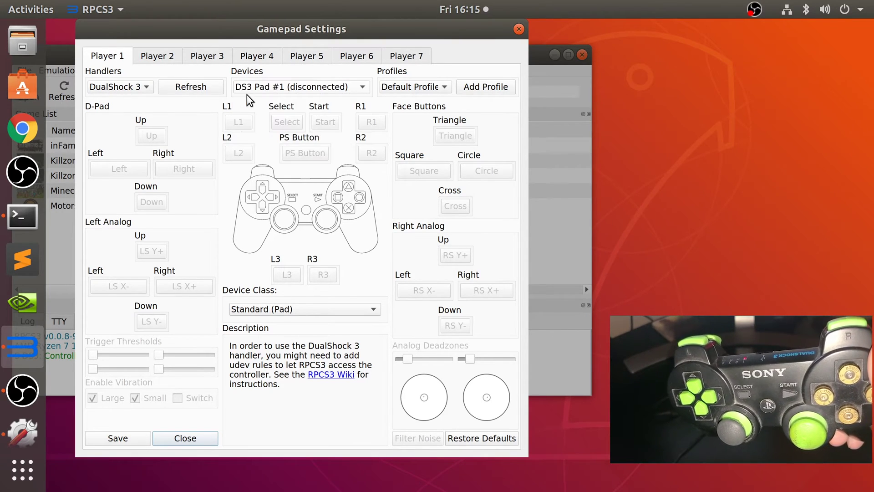
{"action": "left_click", "coordinate": [144, 87]}
{"action": "left_click", "coordinate": [150, 101]}
{"action": "left_click", "coordinate": [120, 87]}
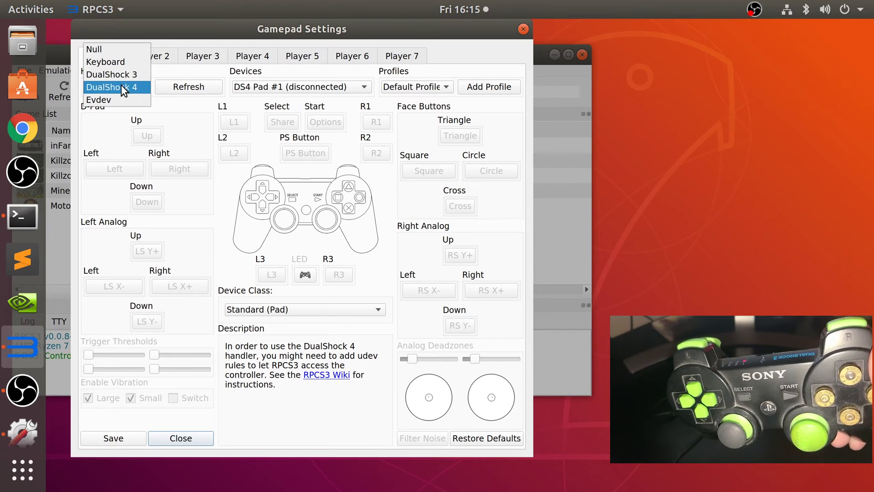
{"action": "left_click", "coordinate": [134, 75]}
- Try DS3 Pad #3 as Player 1's device, and close Gamepad Settings without saving
{"action": "left_click", "coordinate": [248, 89]}
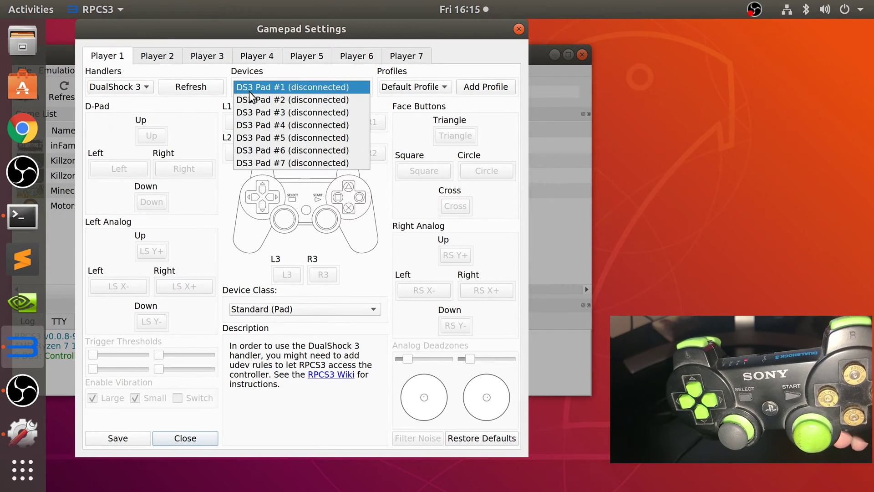
{"action": "left_click", "coordinate": [256, 89]}
{"action": "left_click", "coordinate": [256, 89]}
{"action": "left_click", "coordinate": [268, 113]}
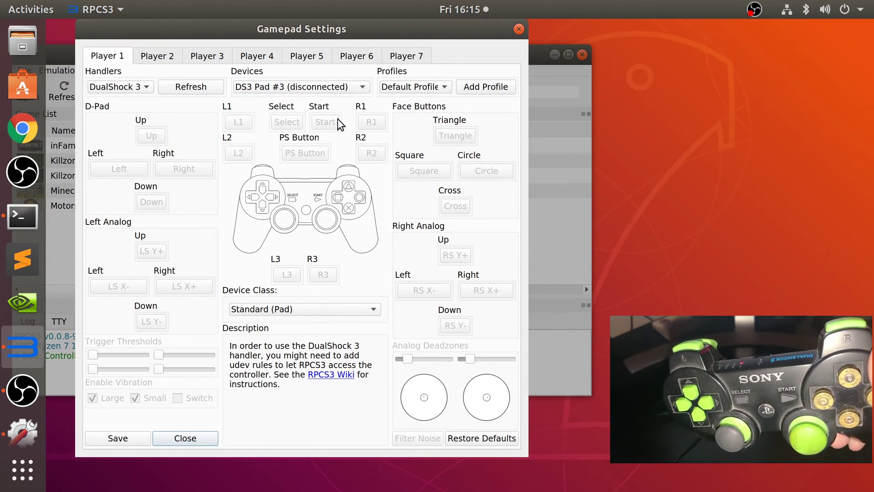
{"action": "left_click", "coordinate": [519, 30]}
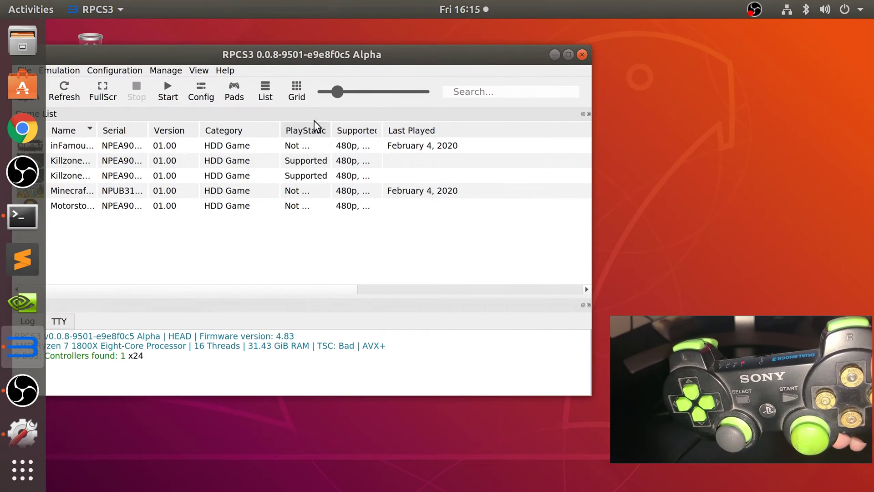
- Reopen the pad settings, set Player 1's handler to DualShock 3, and check the device list
{"action": "left_click", "coordinate": [239, 101]}
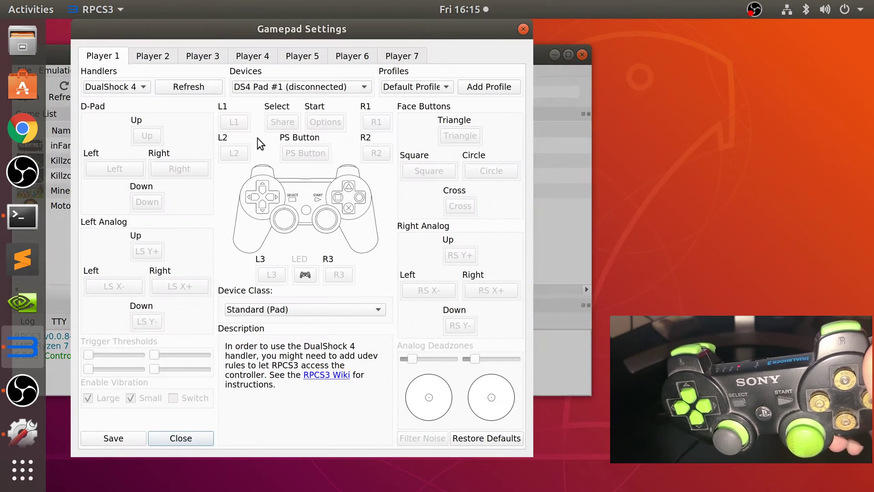
{"action": "left_click", "coordinate": [122, 84]}
{"action": "left_click", "coordinate": [117, 75]}
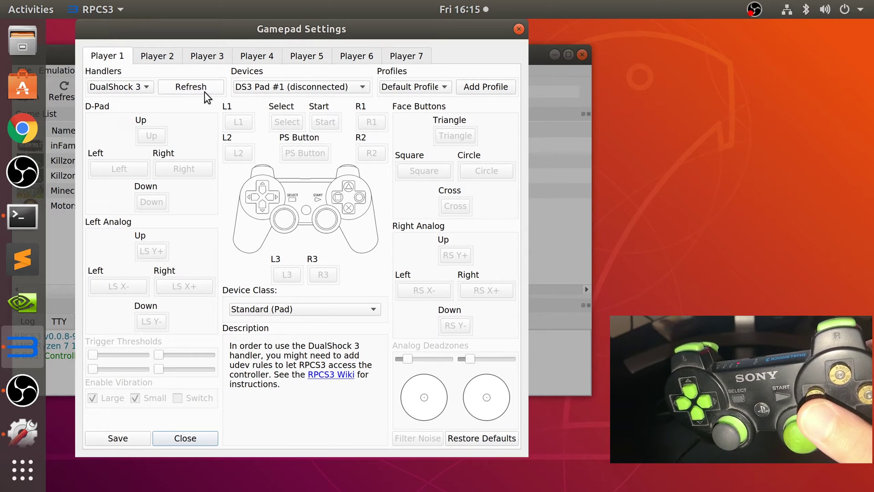
{"action": "left_click", "coordinate": [260, 86]}
{"action": "left_click", "coordinate": [260, 88]}
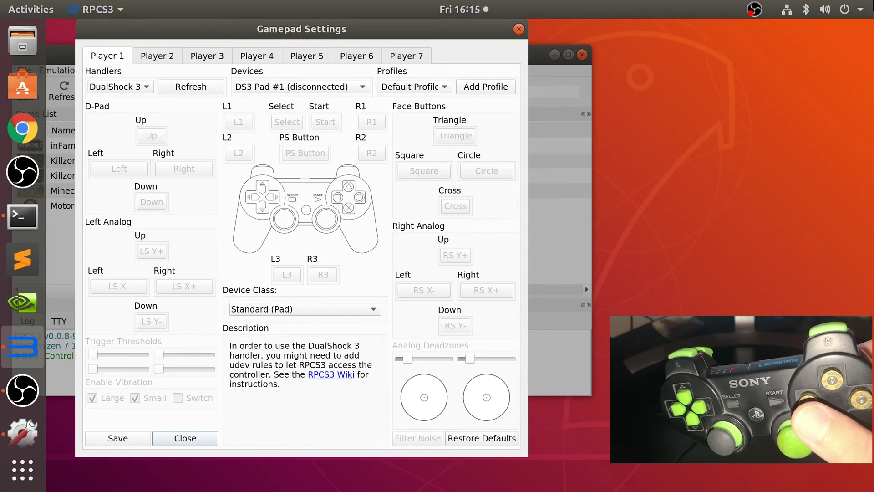
- In the Bluetooth settings, remove the Sony PLAYSTATION(R)3 Controller and allow its new connection request
{"action": "left_click", "coordinate": [848, 9]}
{"action": "left_click", "coordinate": [758, 166]}
{"action": "left_click", "coordinate": [756, 148]}
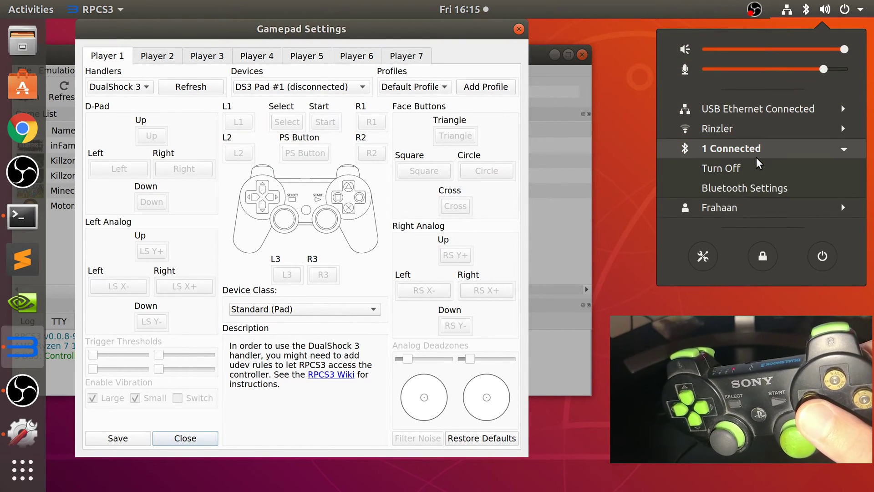
{"action": "left_click", "coordinate": [747, 187]}
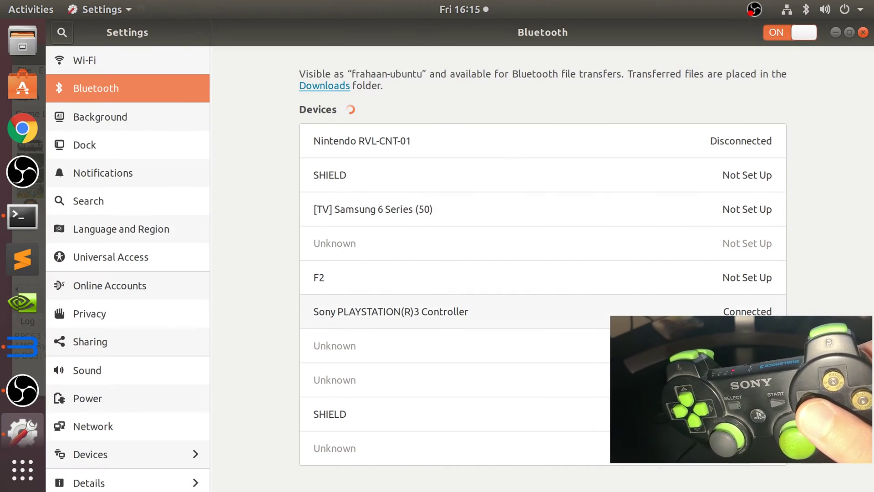
{"action": "left_click", "coordinate": [542, 312]}
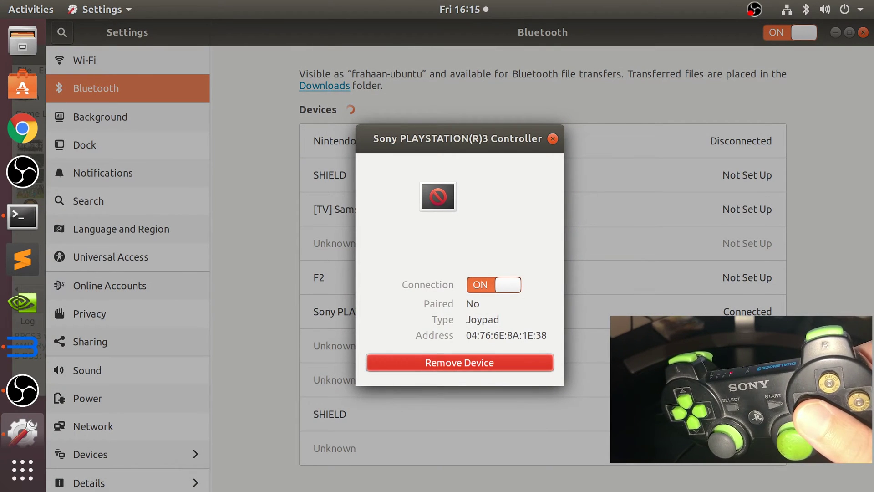
{"action": "left_click", "coordinate": [460, 363]}
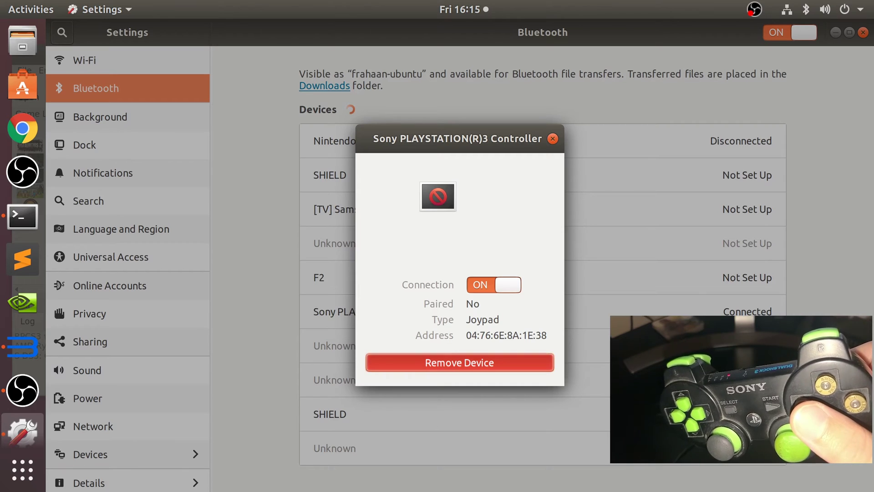
{"action": "key", "text": "Return"}
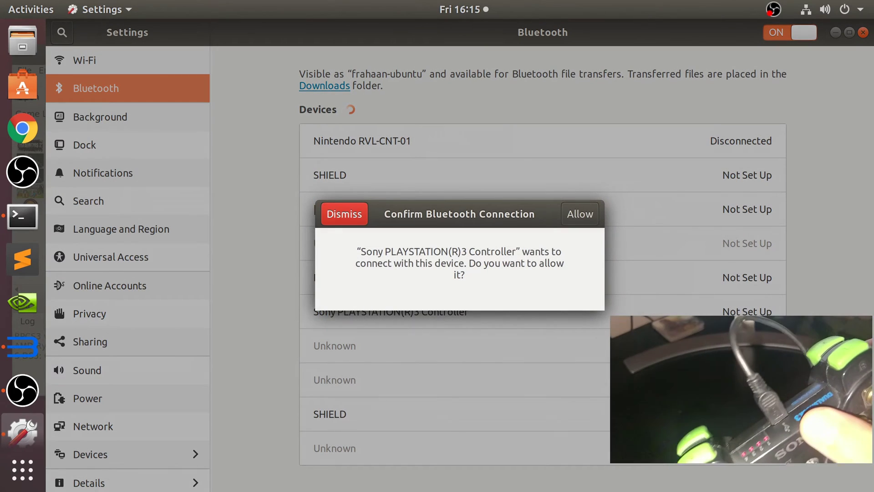
{"action": "key", "text": "Return"}
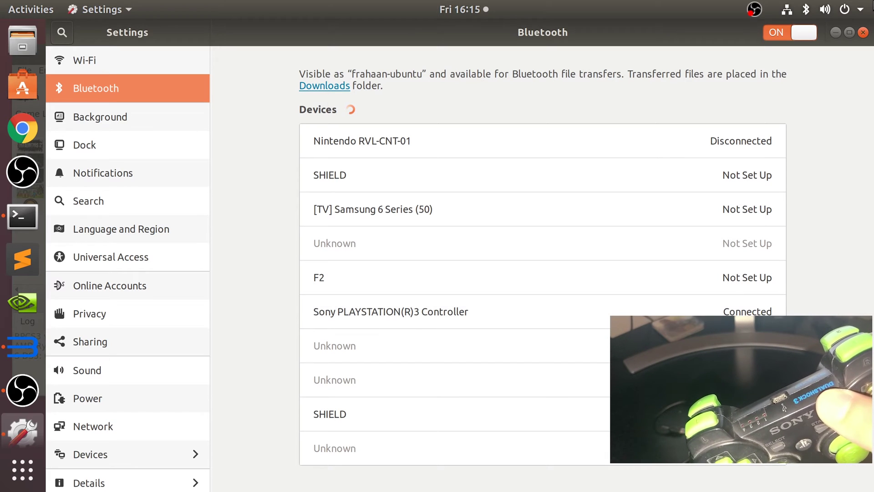
- Return to RPCS3's Gamepad Settings, refresh Player 1's controller devices, and close the dialog
{"action": "left_click", "coordinate": [837, 32]}
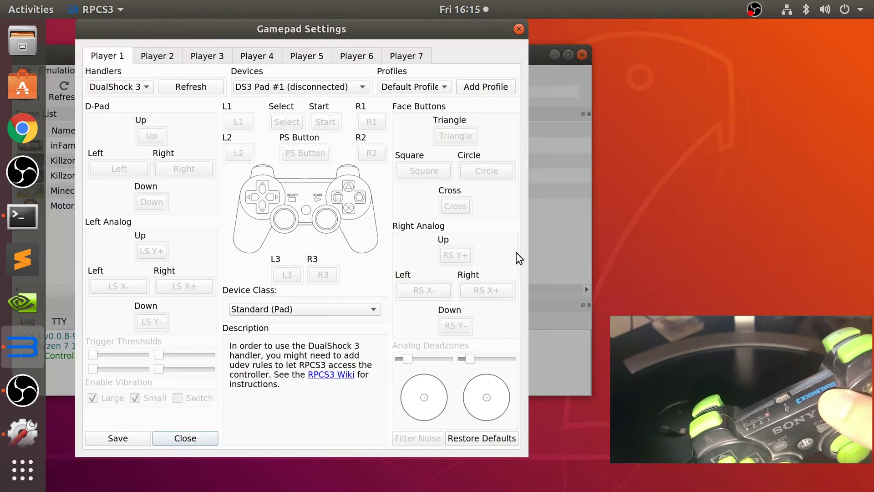
{"action": "left_click", "coordinate": [176, 91]}
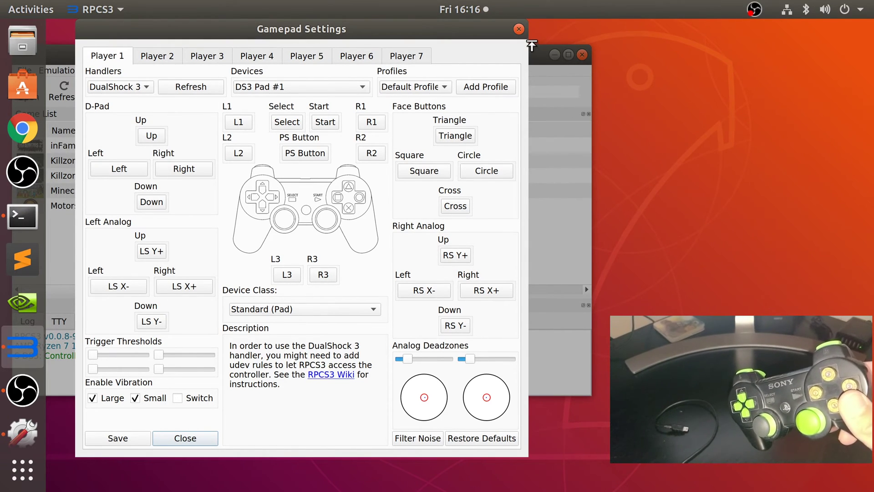
{"action": "left_click", "coordinate": [518, 30]}
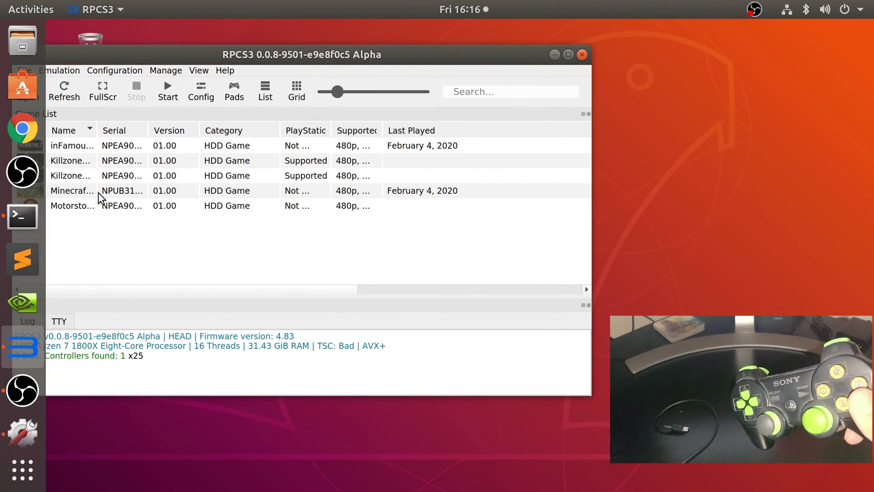
- Launch Minecraft: PlayStation 3 Edition from the game list and maximize its window
{"action": "left_click", "coordinate": [80, 192]}
{"action": "double_click", "coordinate": [80, 191]}
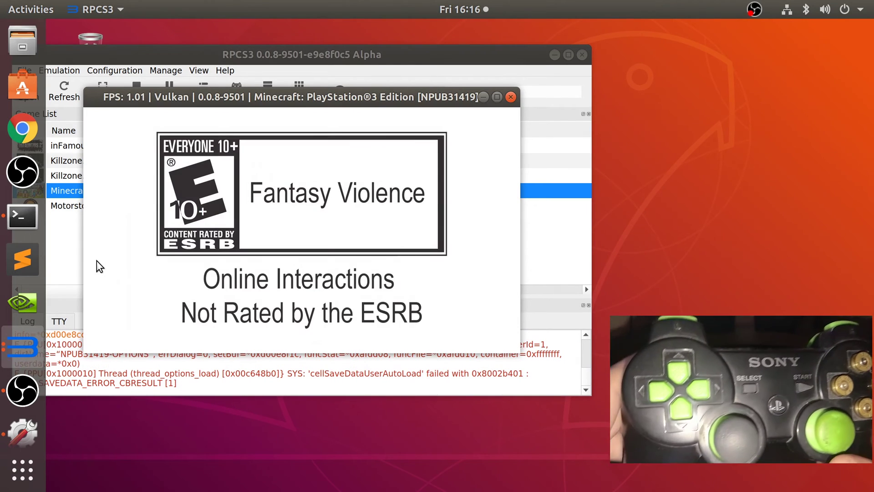
{"action": "double_click", "coordinate": [157, 97]}
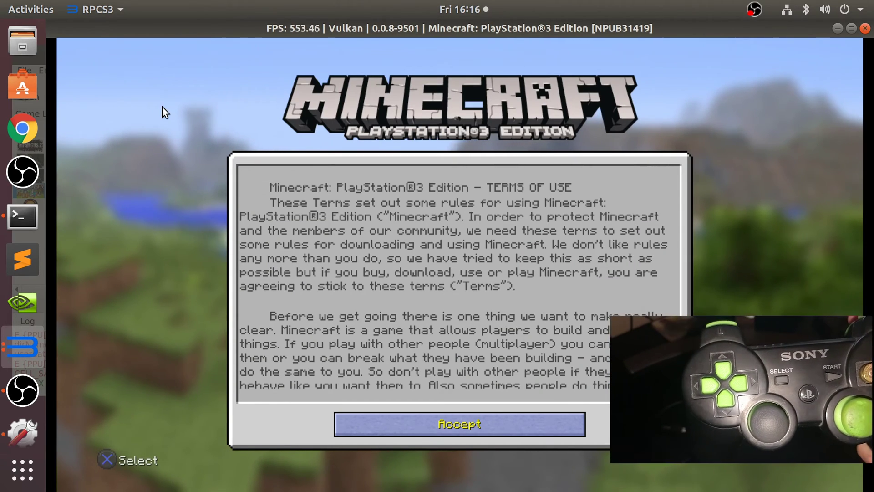
- Minimize the game, set Player 1's handler to DualShock 3 in the pad settings, and save the configuration
{"action": "left_click", "coordinate": [840, 26]}
{"action": "left_click", "coordinate": [242, 95]}
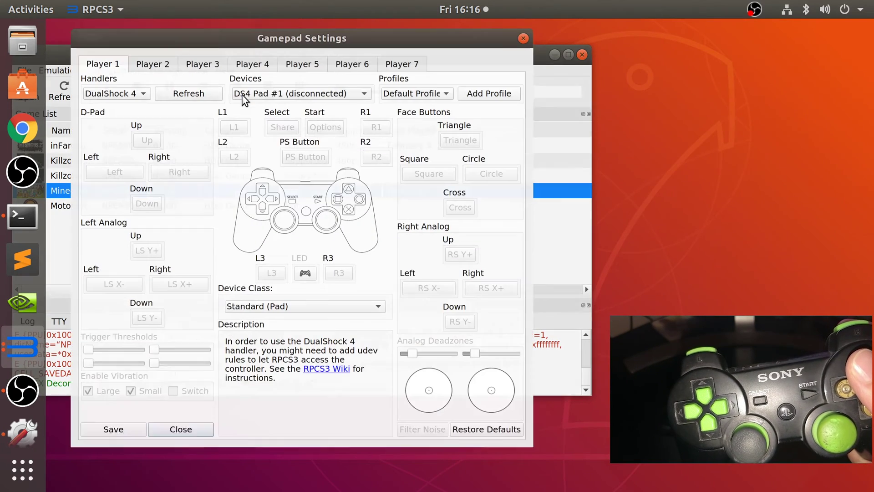
{"action": "left_click", "coordinate": [95, 92]}
{"action": "left_click", "coordinate": [105, 74]}
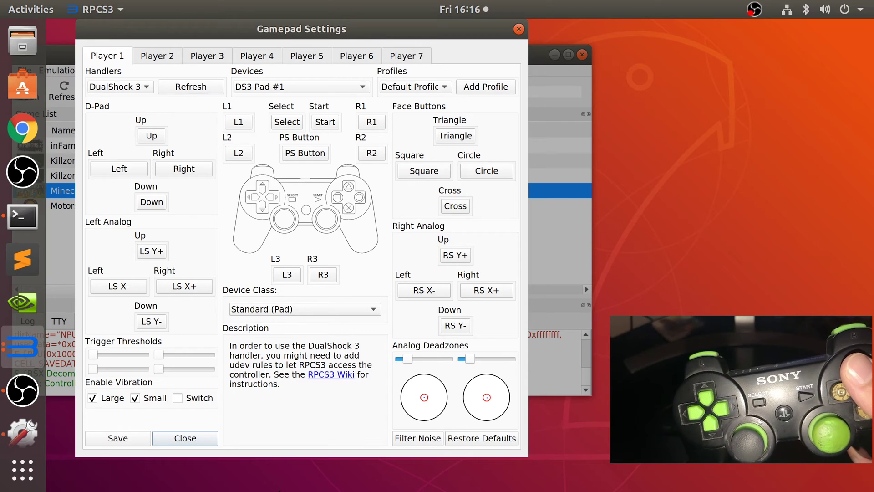
{"action": "left_click", "coordinate": [123, 436]}
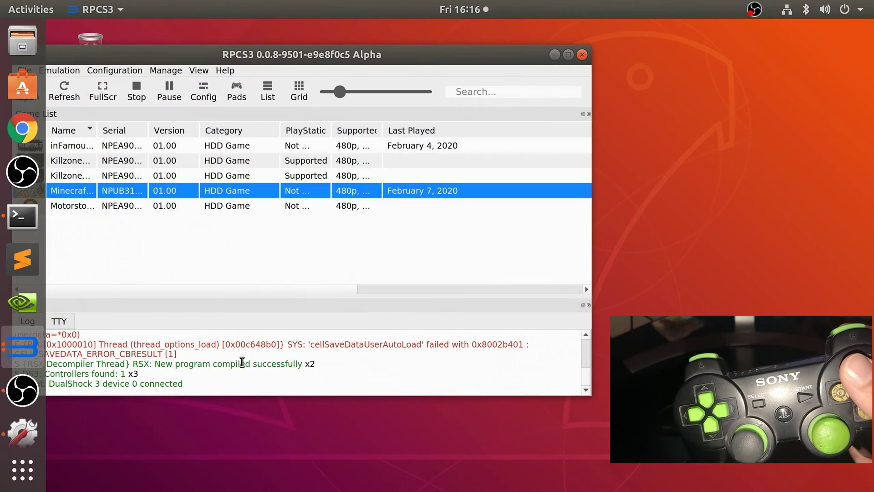
- Bring the running Minecraft game window back to the front
{"action": "left_click", "coordinate": [29, 346]}
{"action": "left_click", "coordinate": [129, 373]}
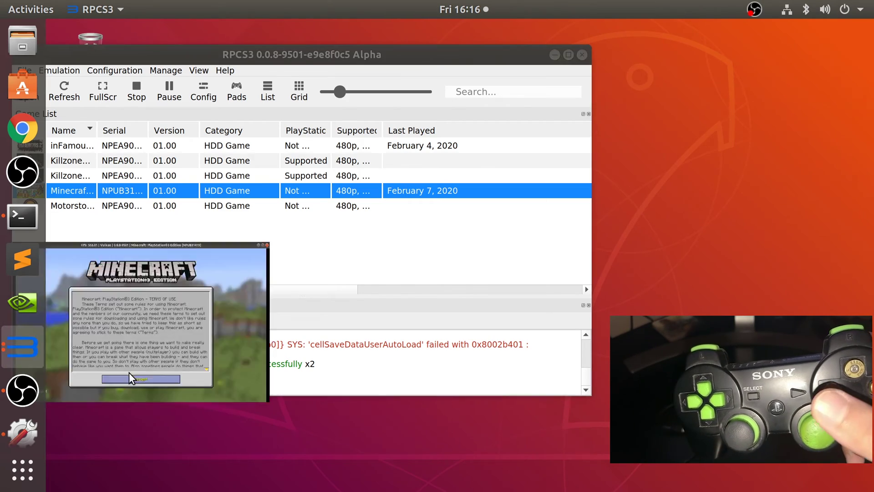